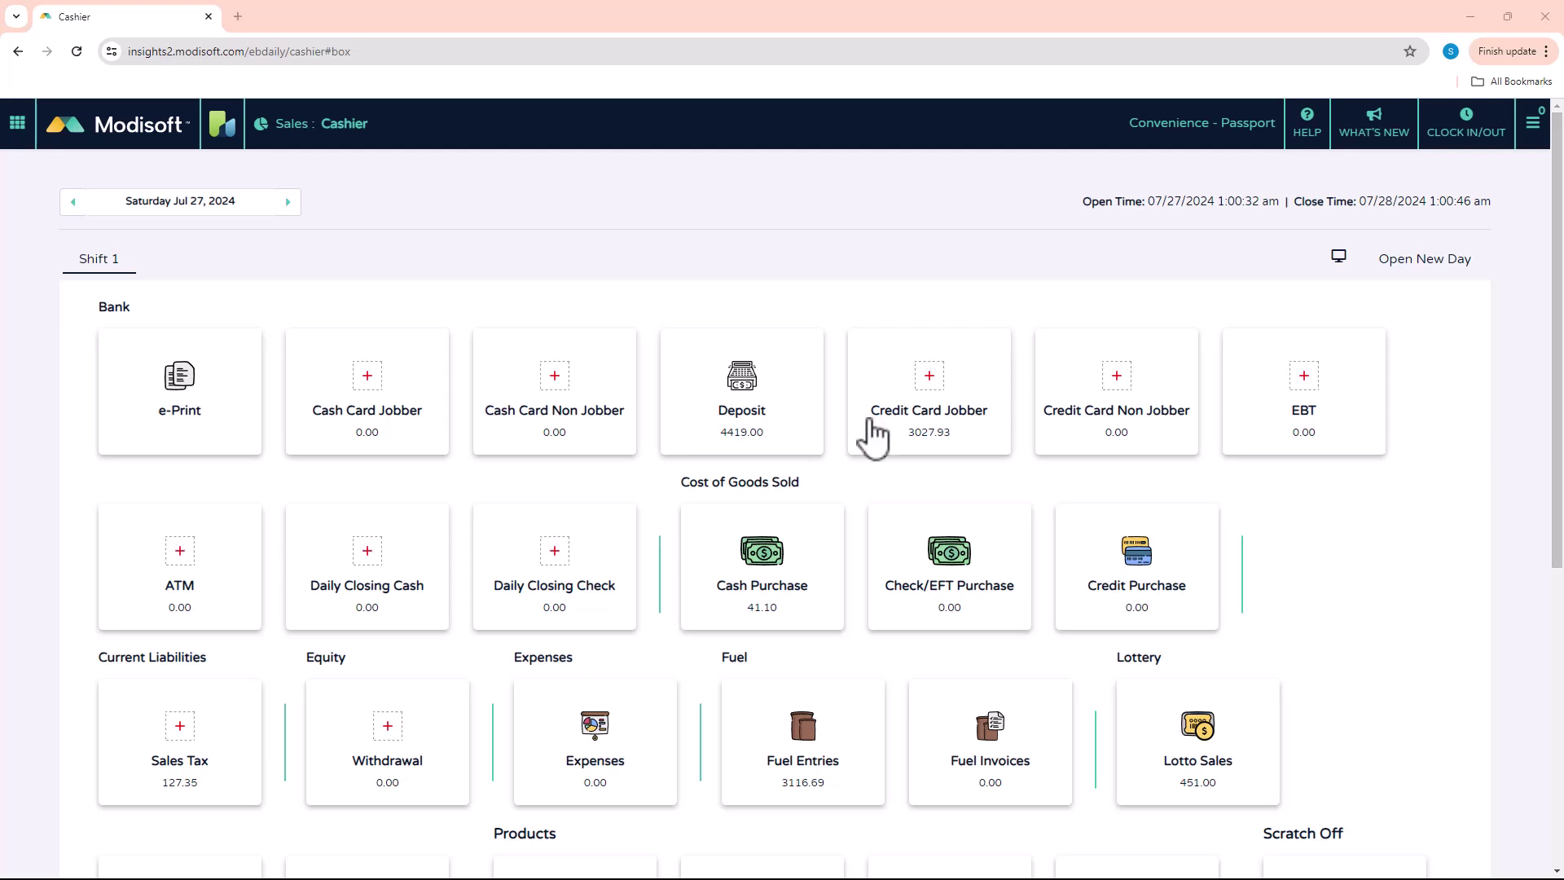
Open the Email Reports page from the setup settings.
click(17, 124)
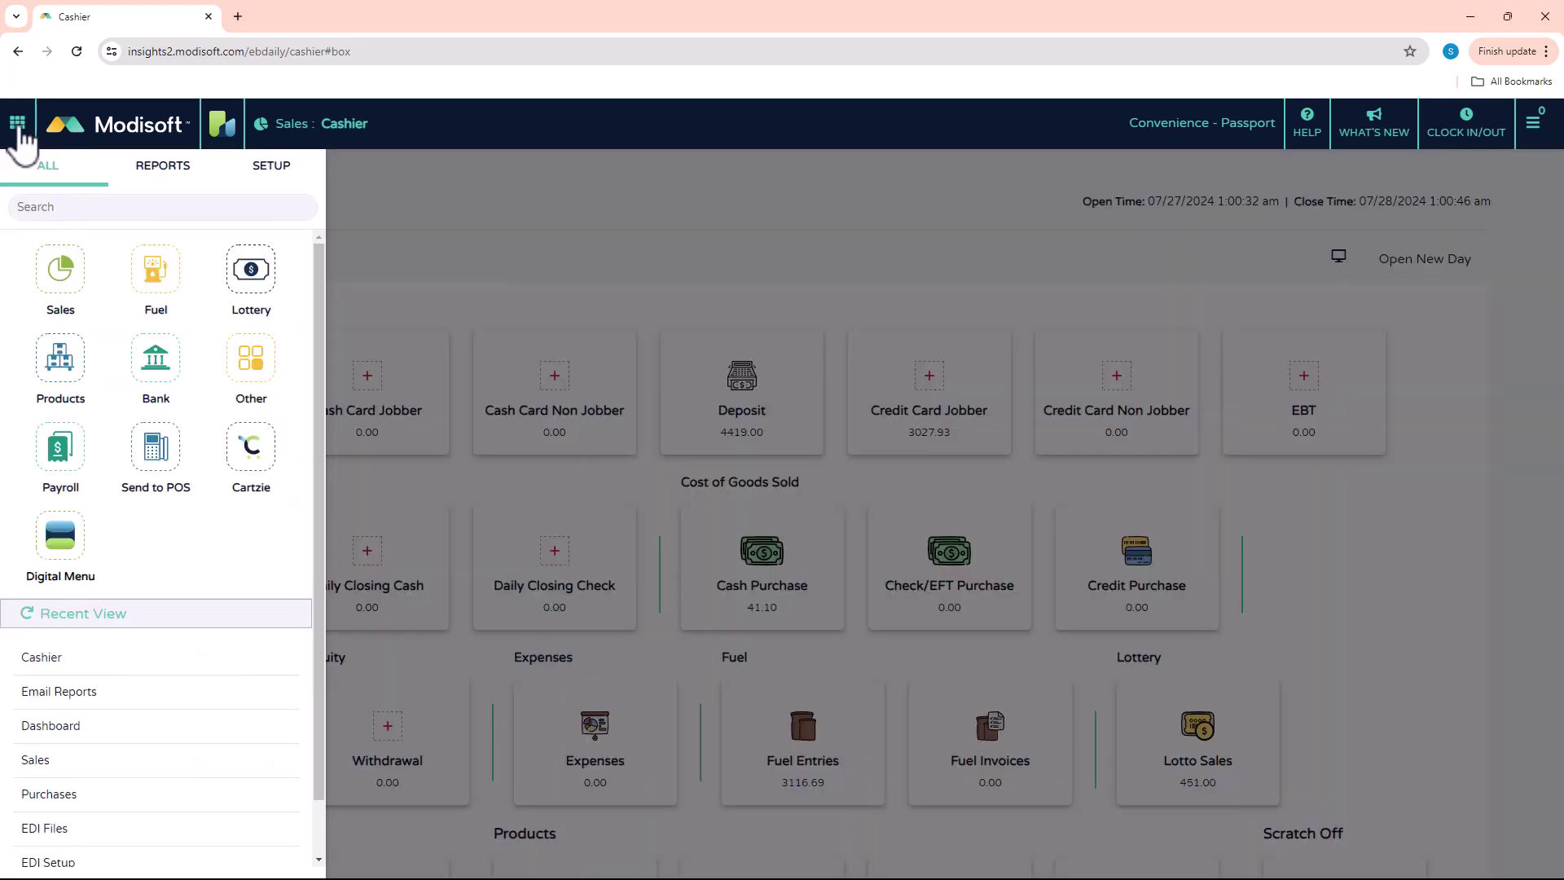
click(270, 167)
click(66, 277)
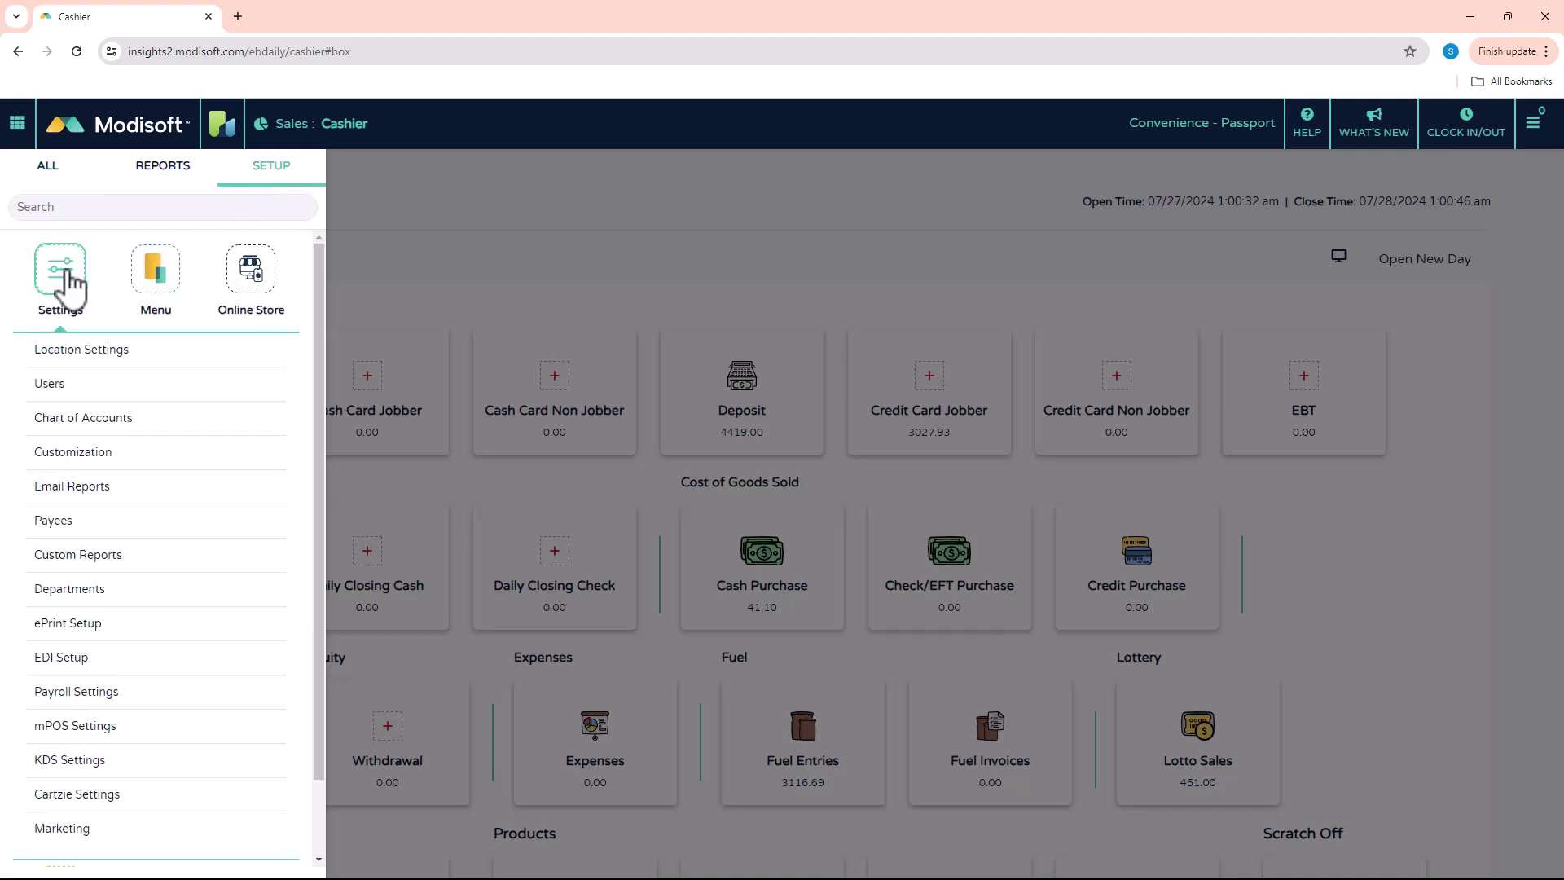
click(60, 493)
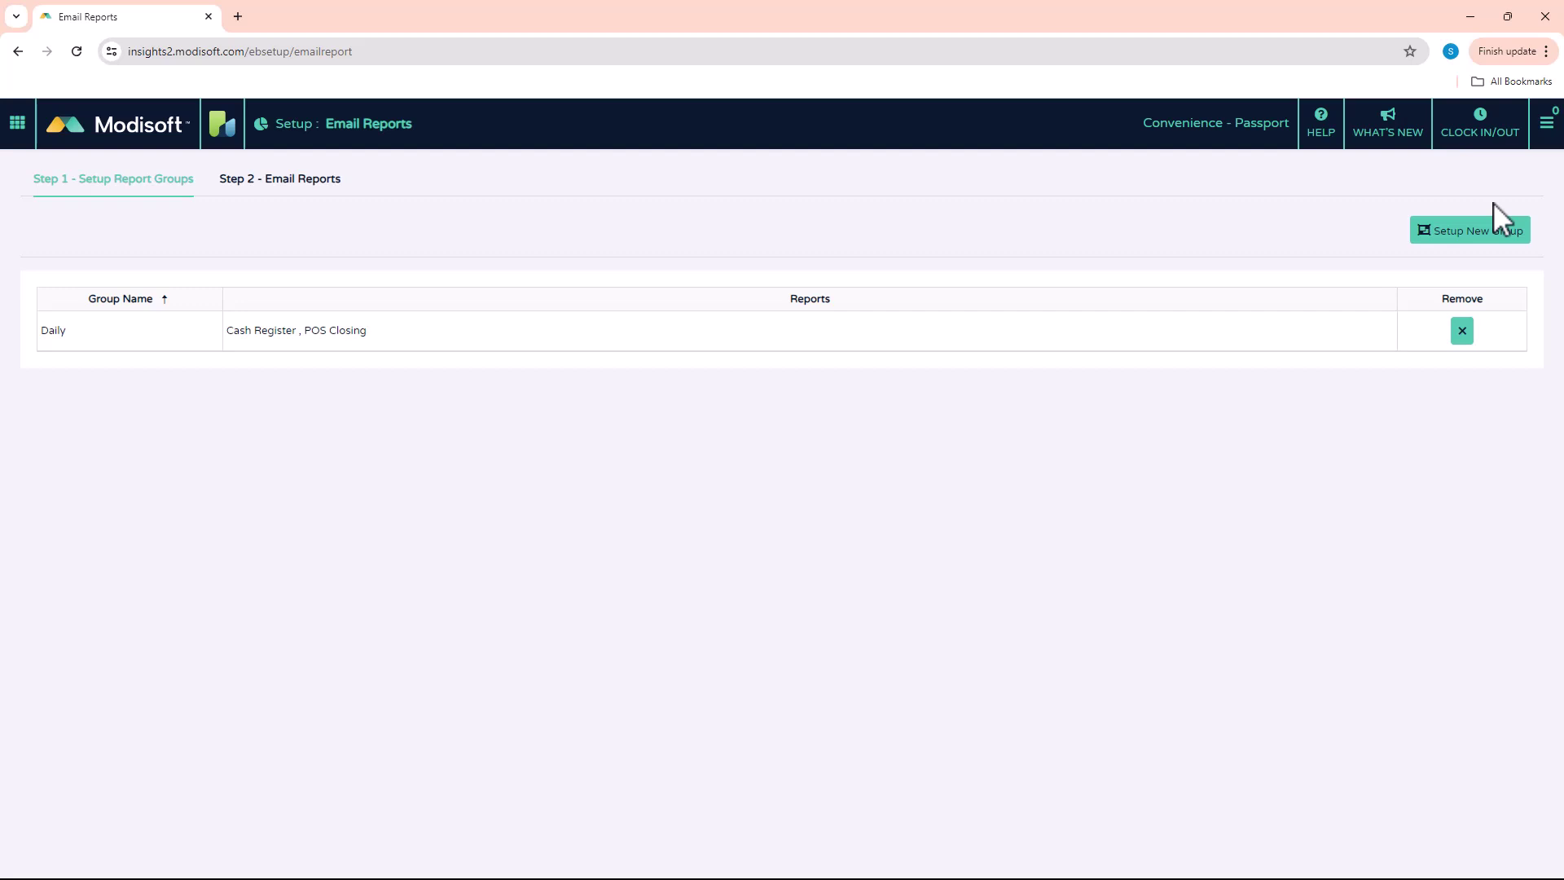
Start a new report group and name it Fuel Reports.
click(1484, 244)
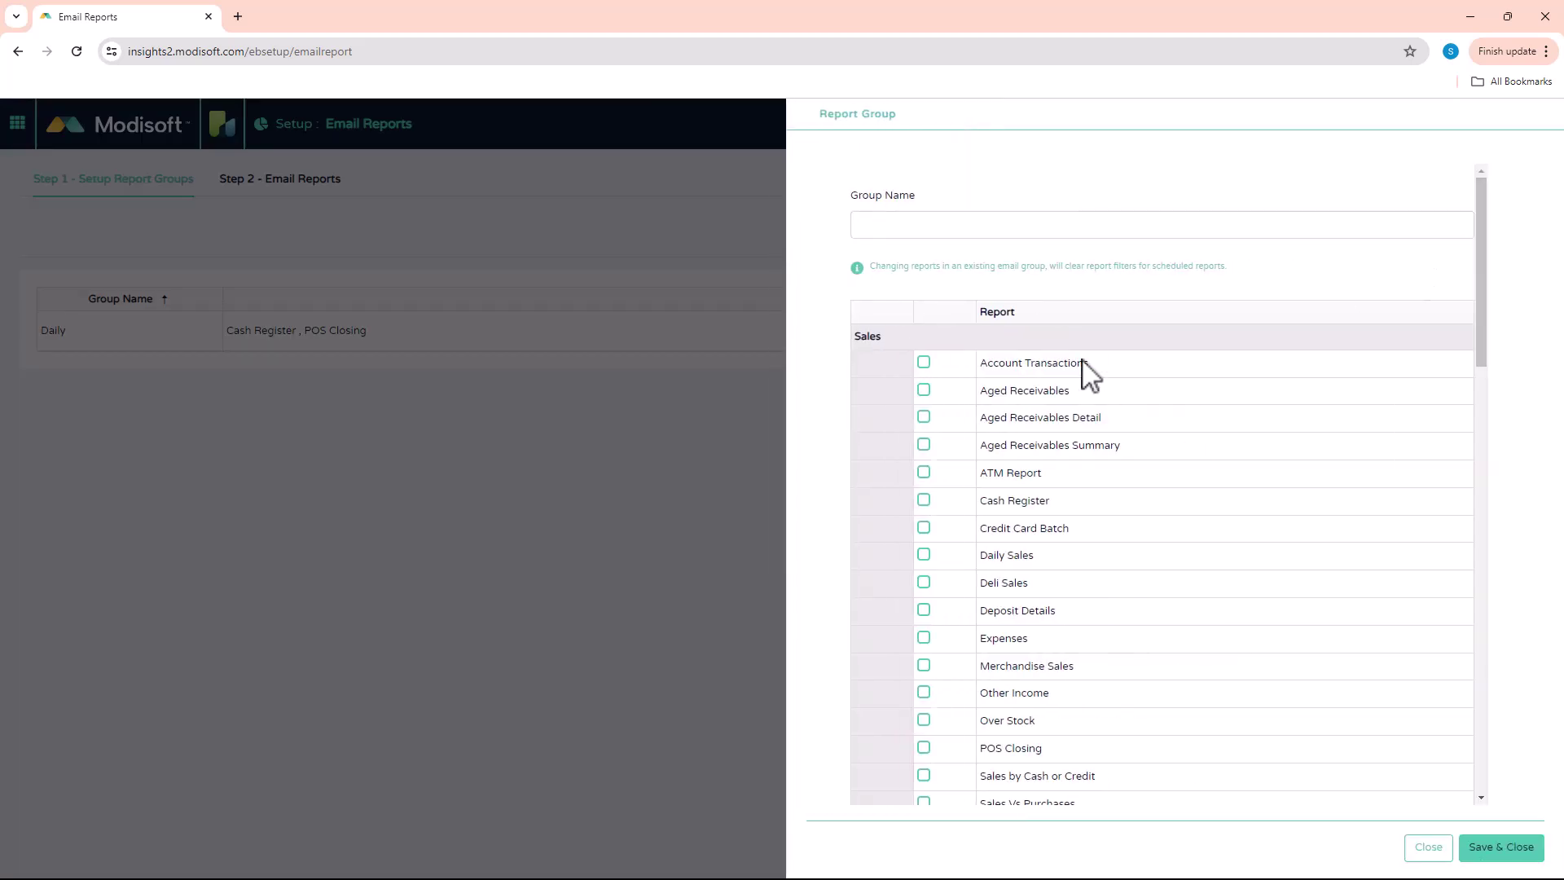
click(939, 222)
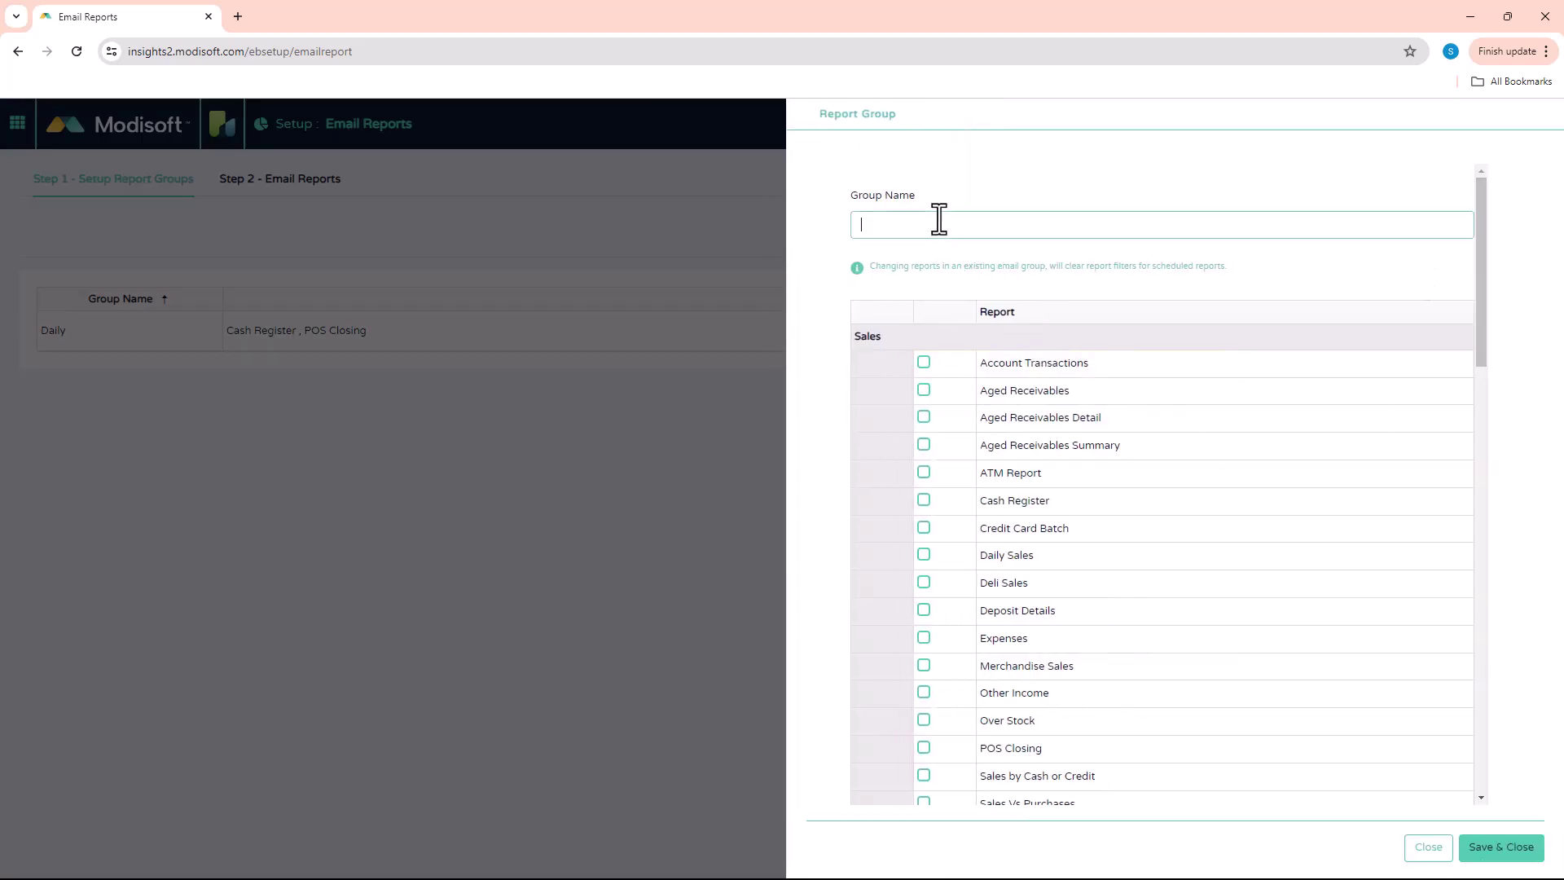
text(FU)
key(BackSpace)
text(uel Reports)
Include Fuel Cash Credit, Fuel Reconcile, Invoice, Payment, Profit and Sales from the Fuel section in the group and save it.
drag(1483, 210, 1488, 539)
click(923, 465)
click(924, 492)
click(925, 520)
click(924, 547)
click(924, 575)
click(925, 602)
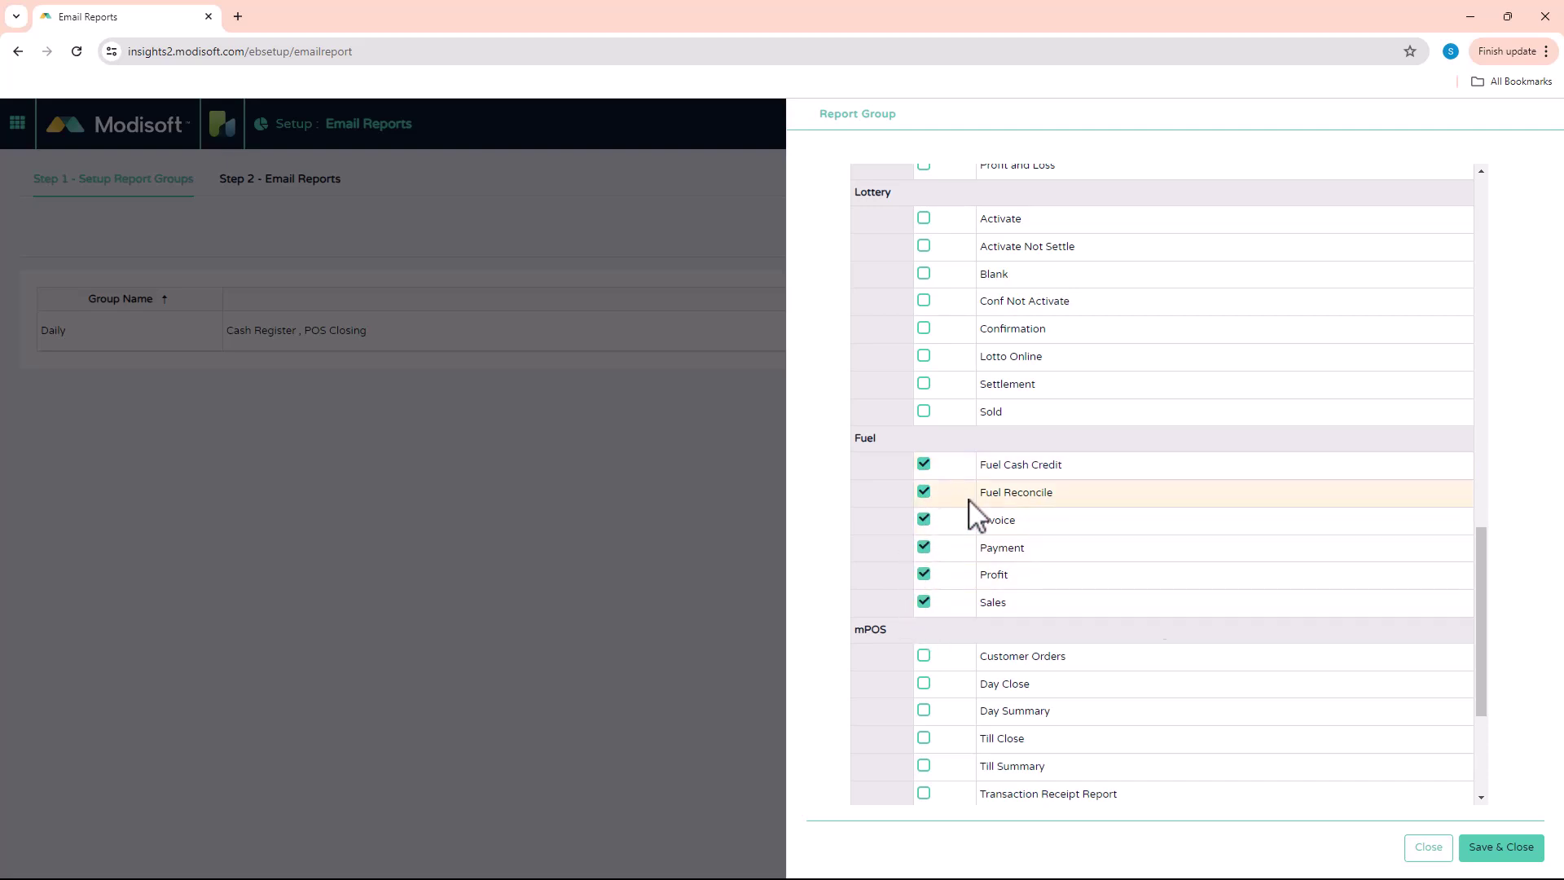
click(1501, 847)
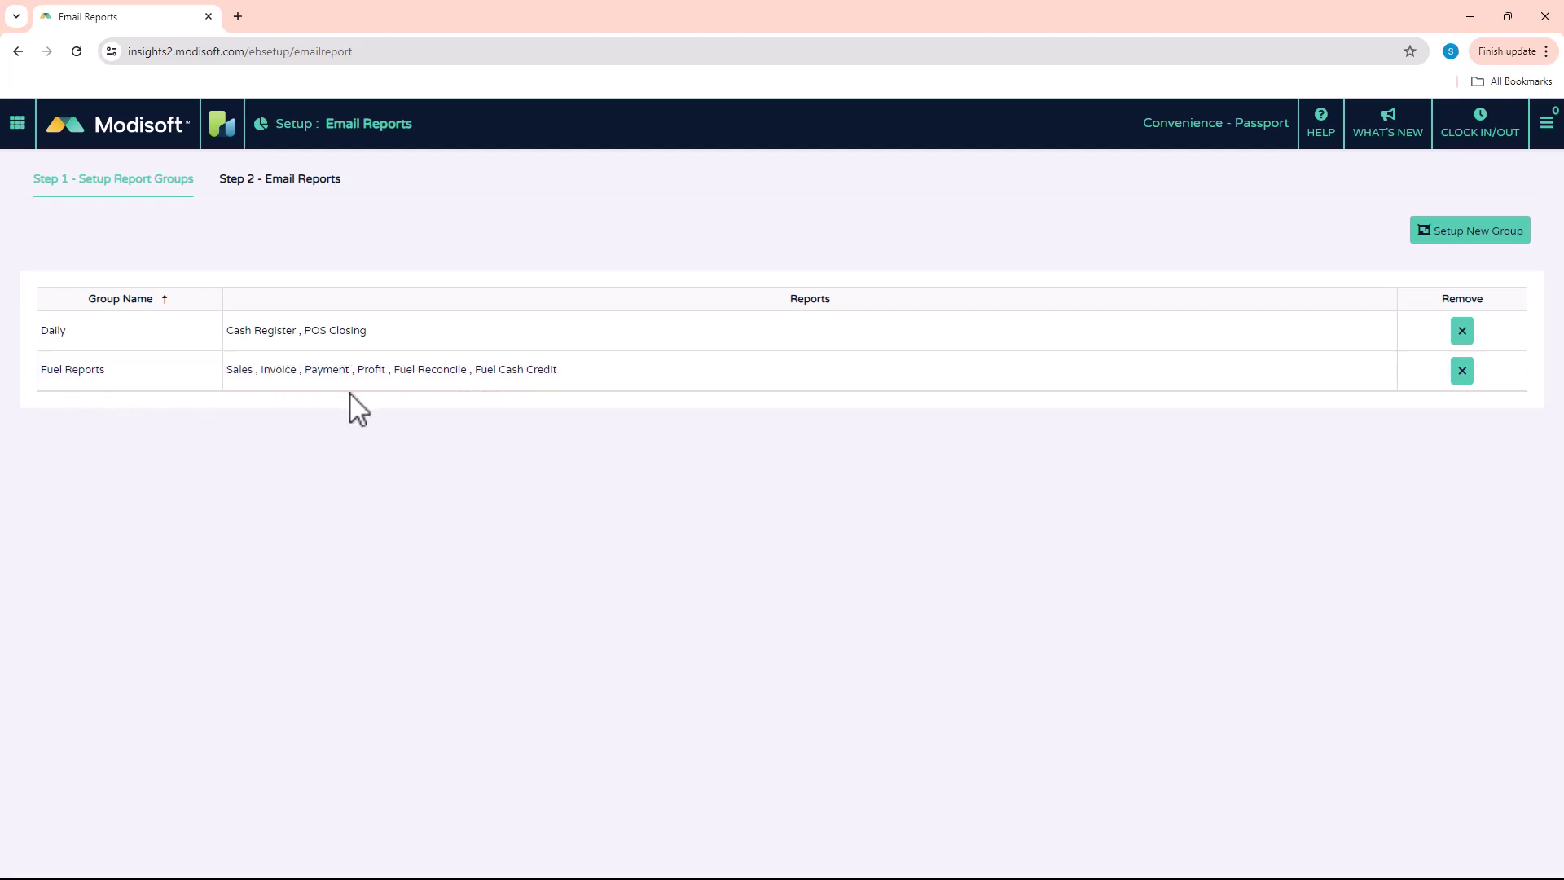
In the Email Reports step, view the email list setup and the FTP sending options of the Fuel Reports group.
click(293, 177)
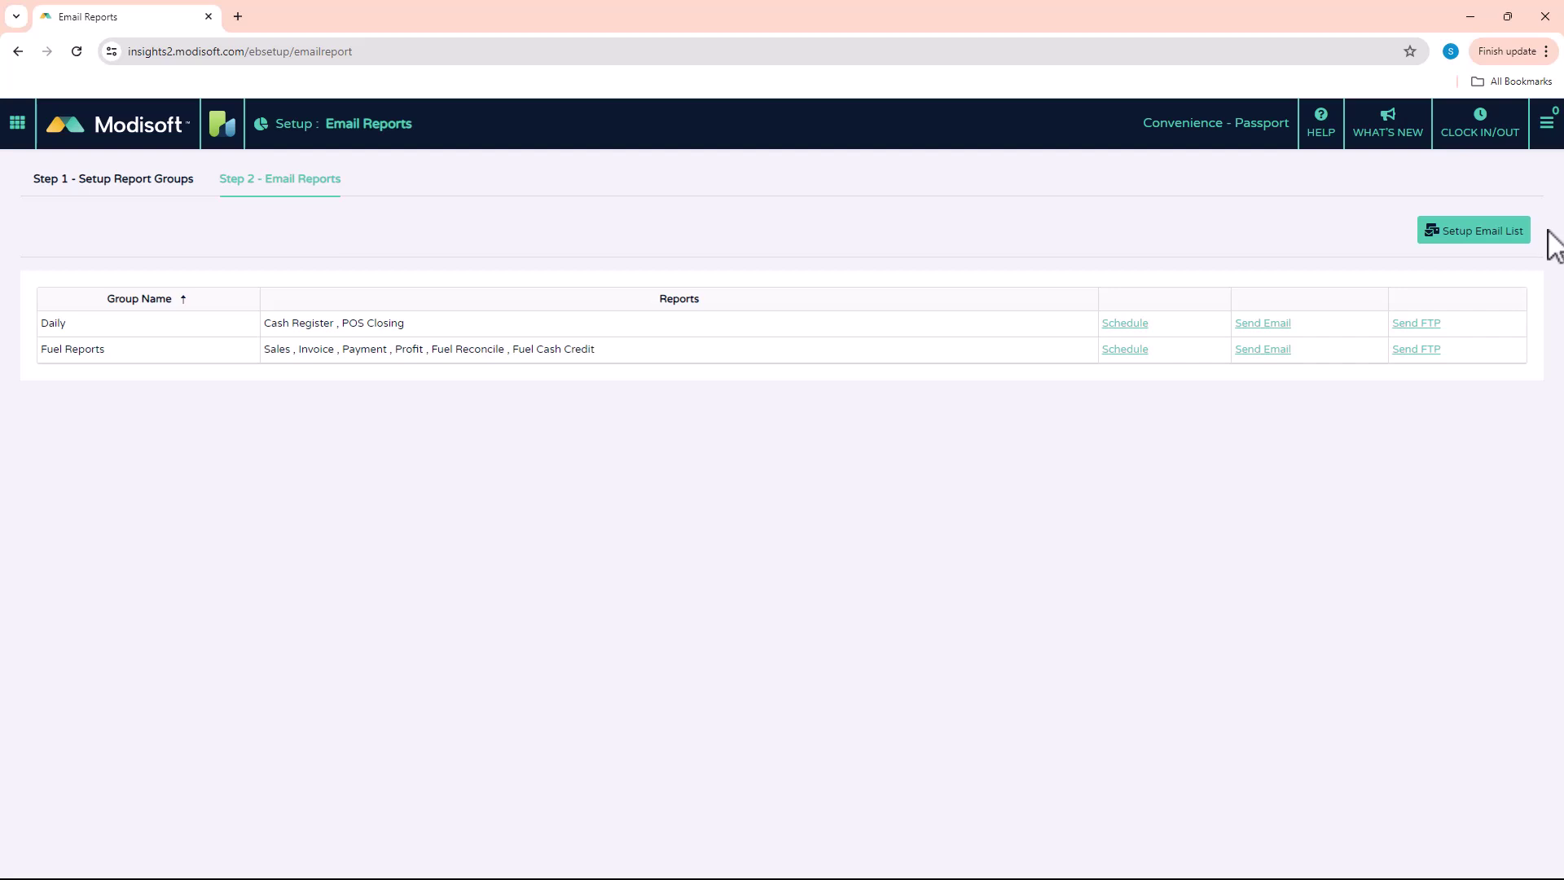
click(1479, 236)
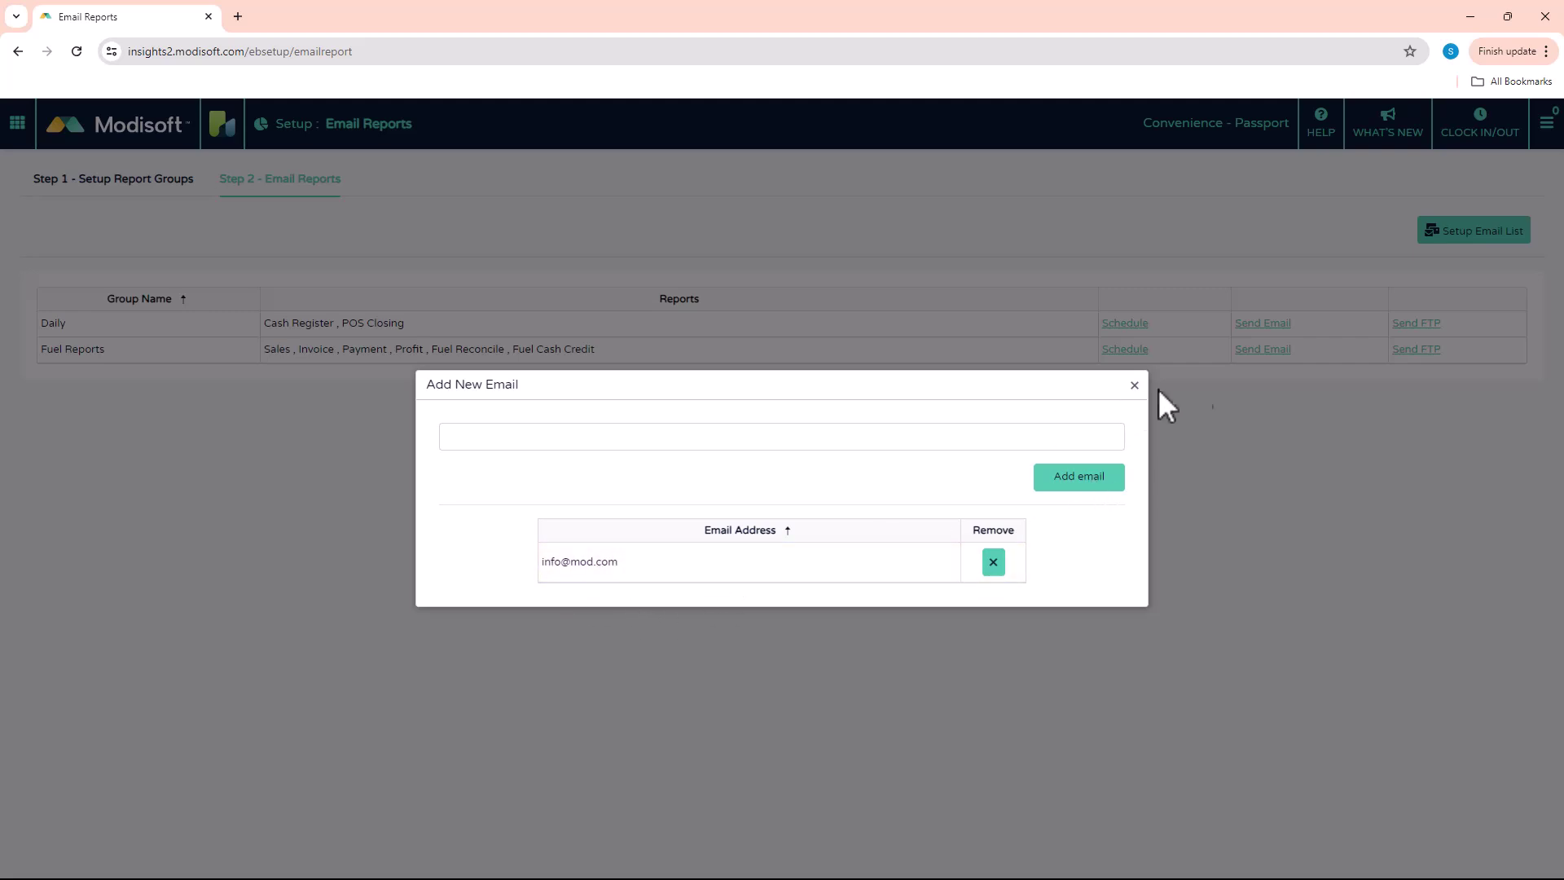
click(1133, 386)
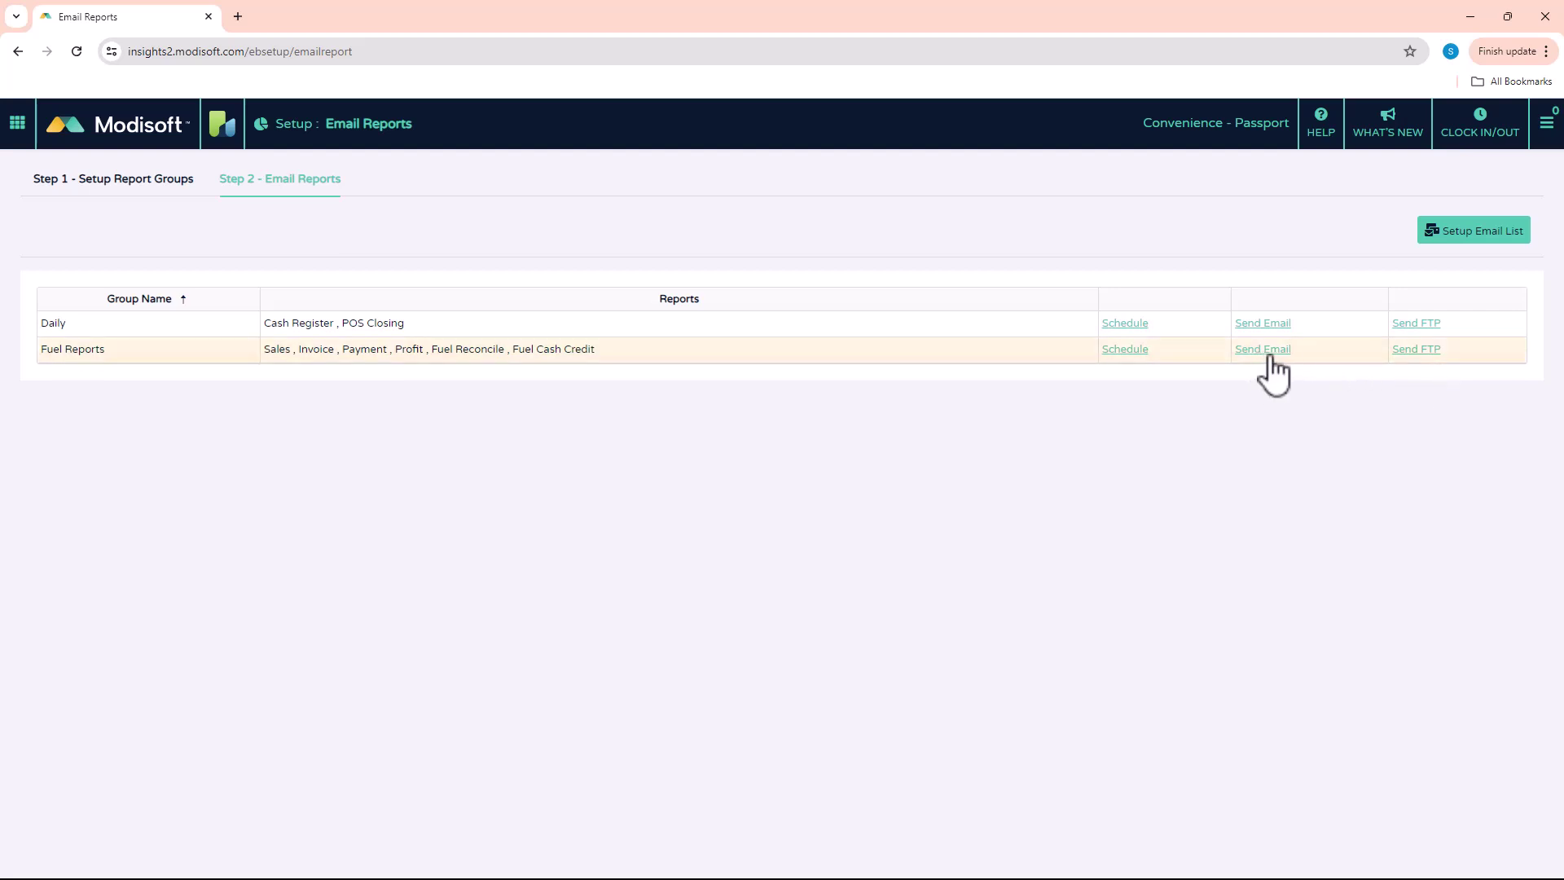
click(1421, 350)
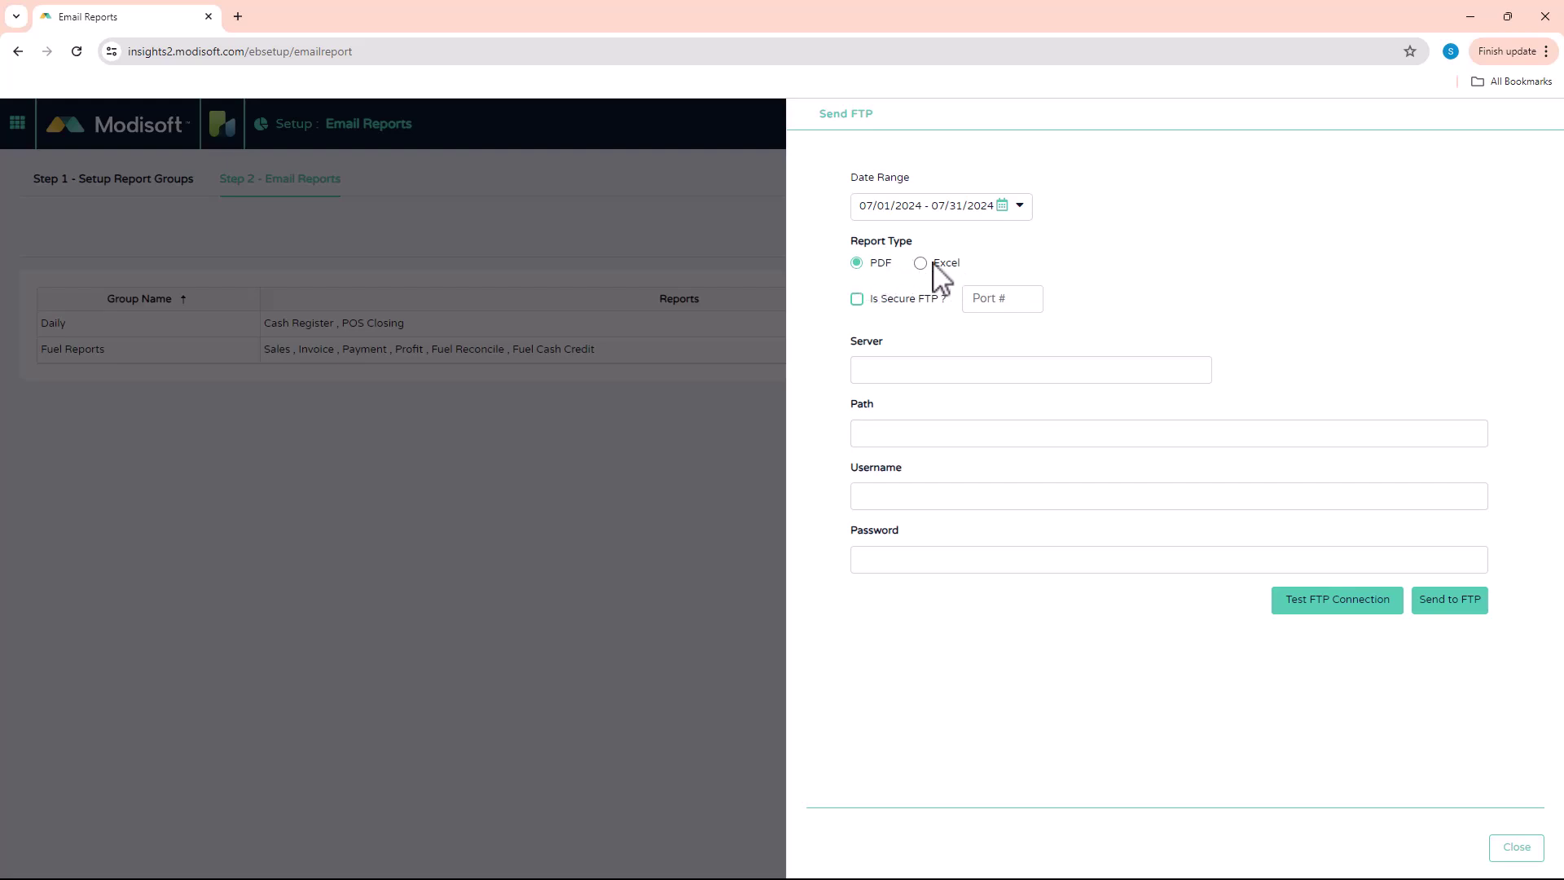
click(1515, 847)
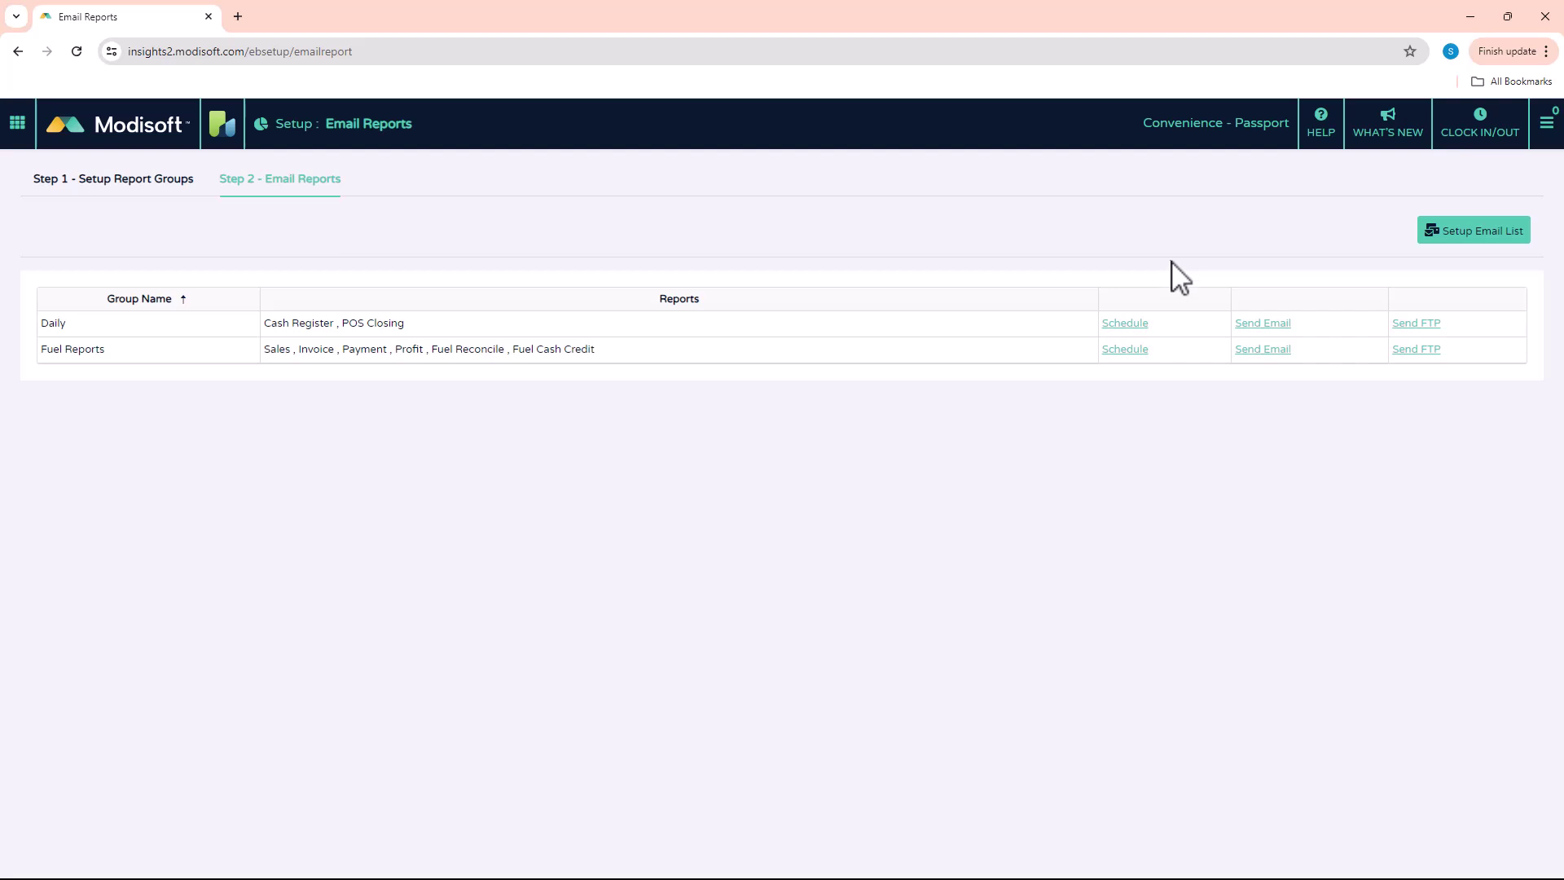
Email the Fuel Reports group to the saved recipient address, keeping the preset date range and PDF format.
click(1272, 366)
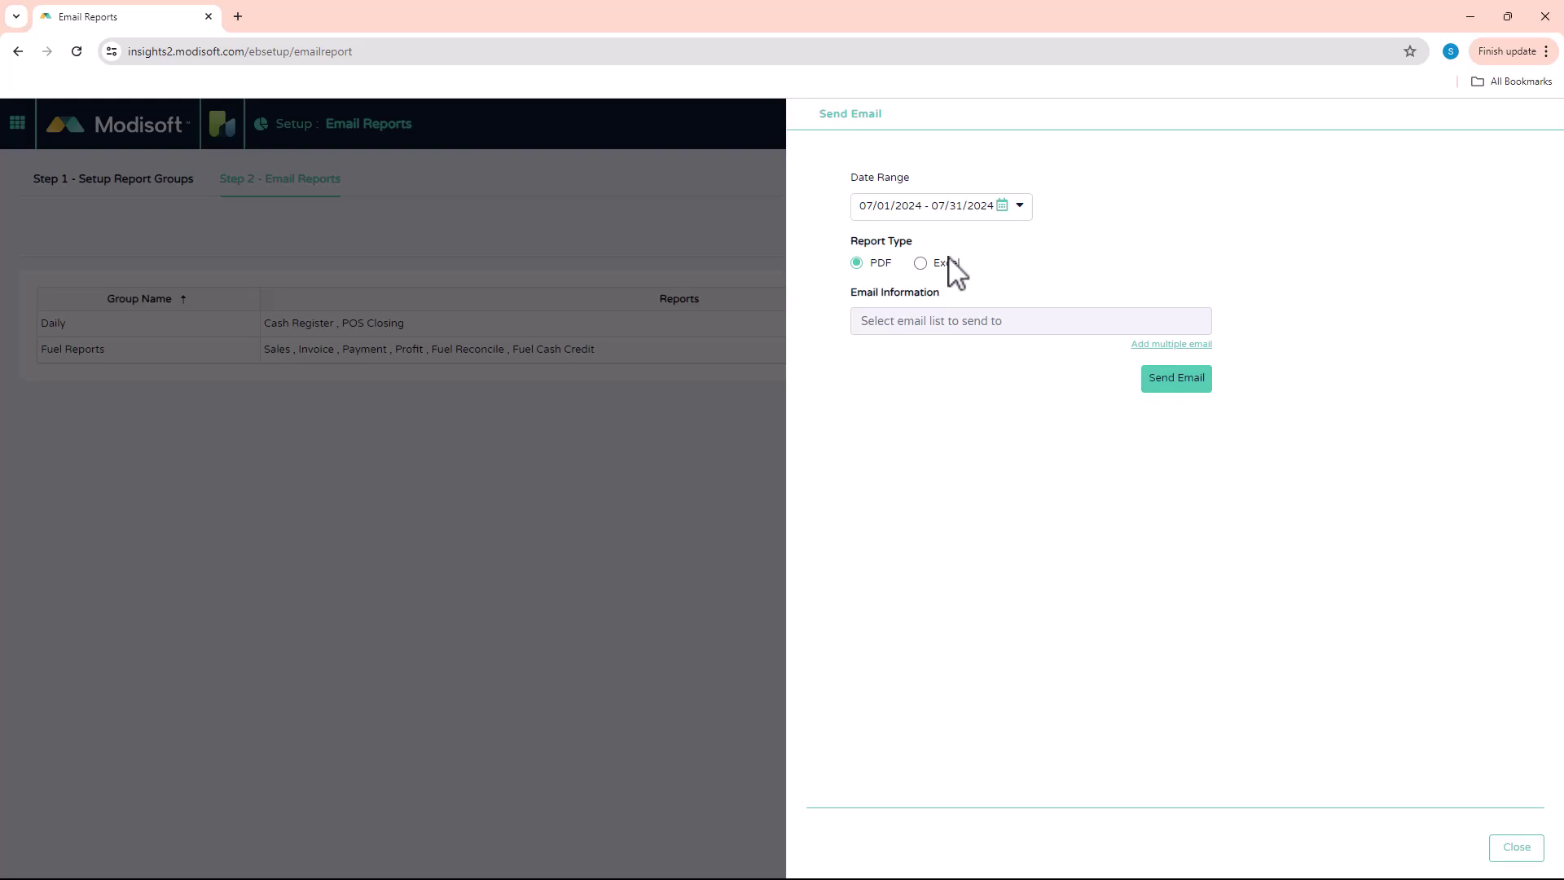
click(1160, 359)
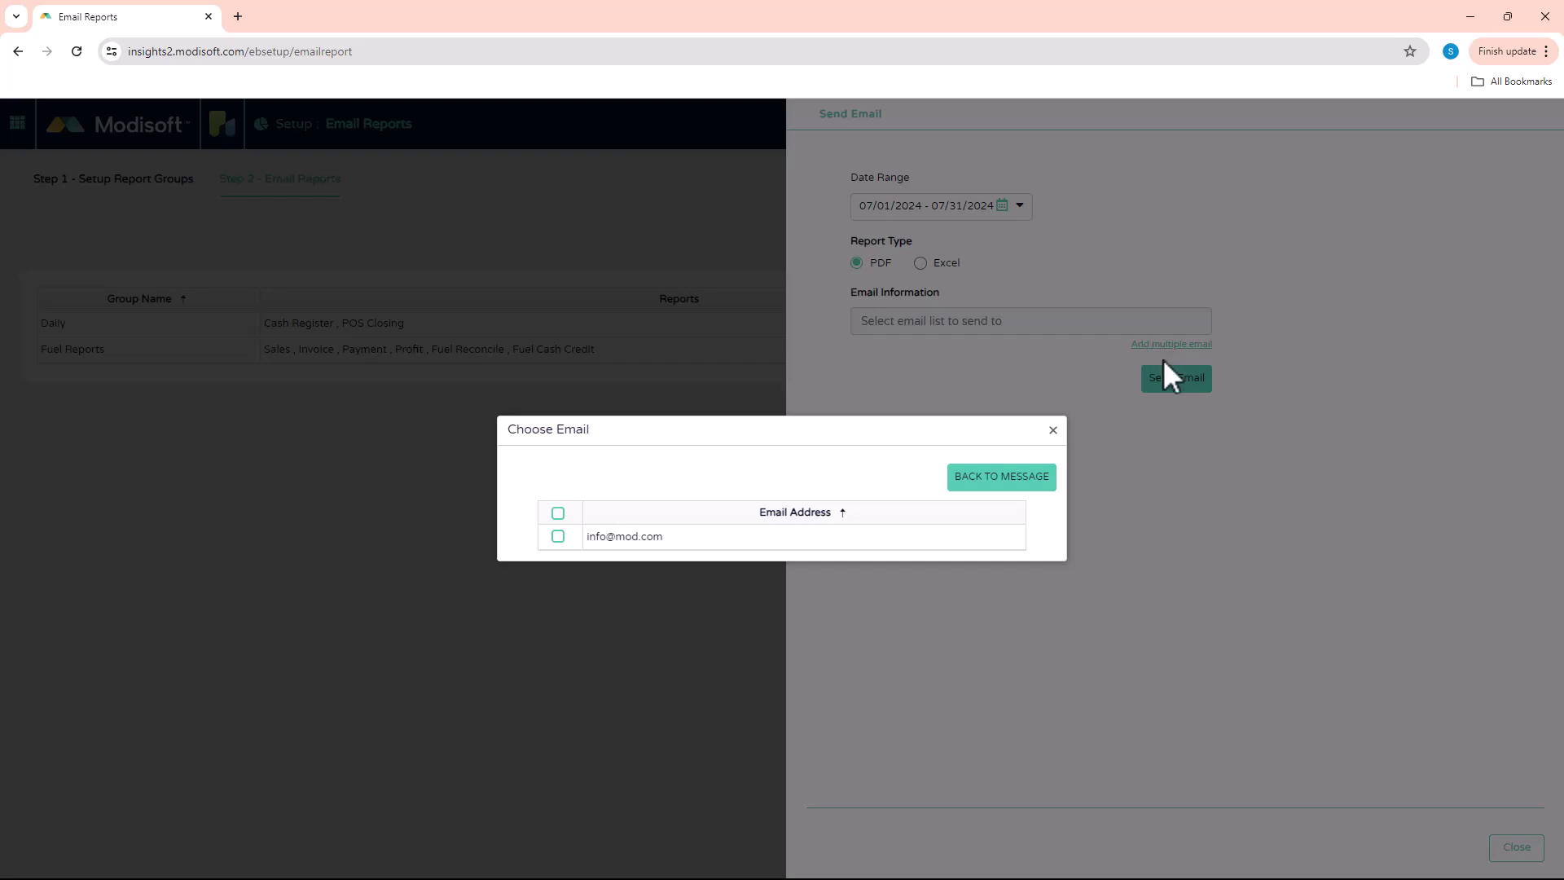
click(557, 535)
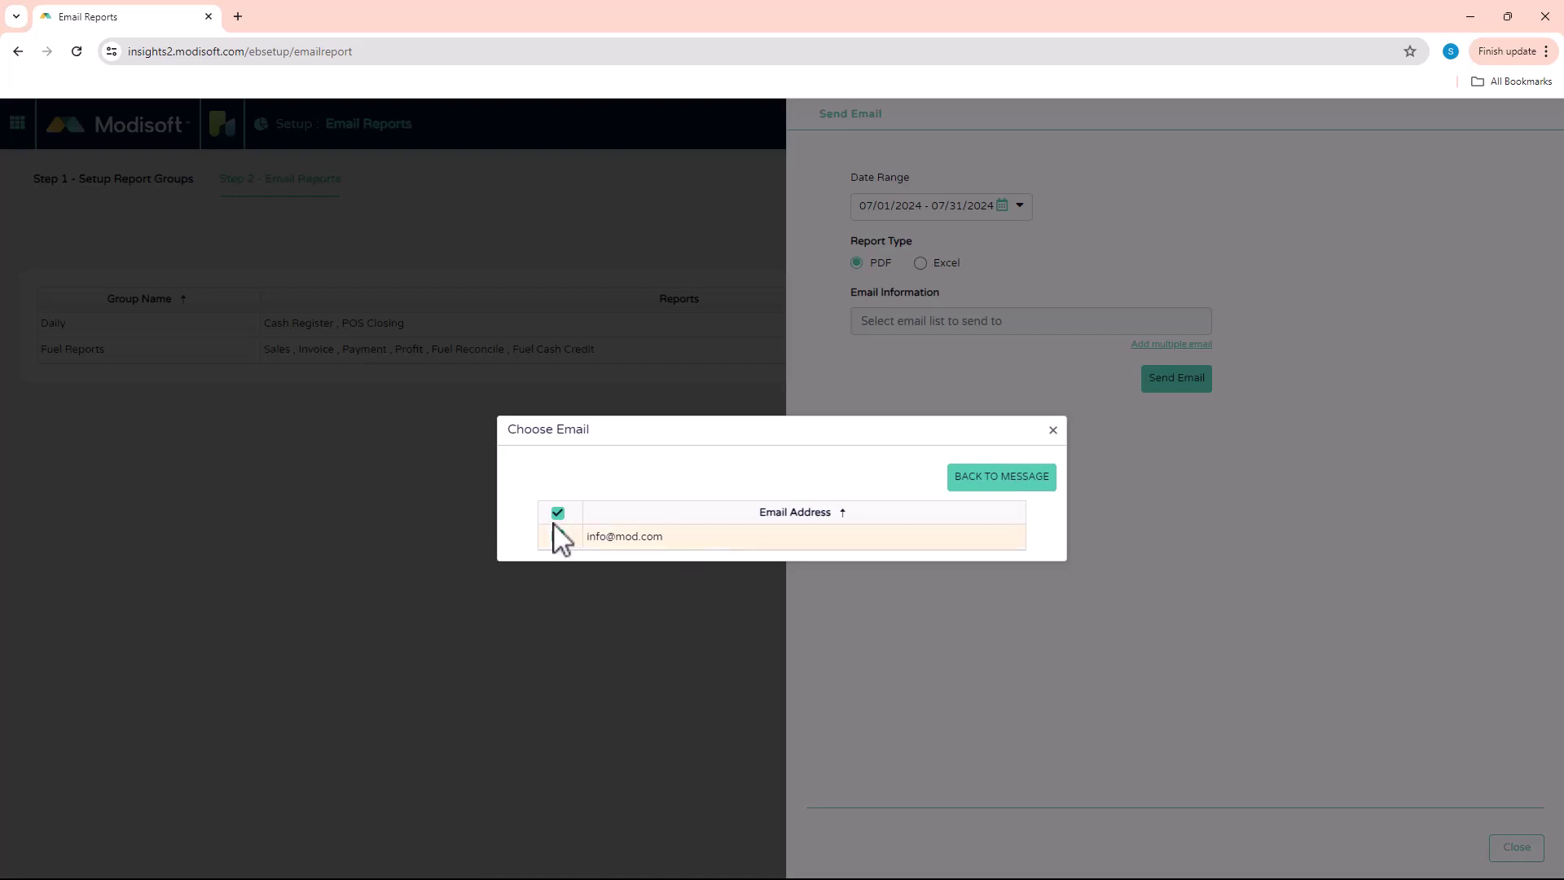
click(1013, 480)
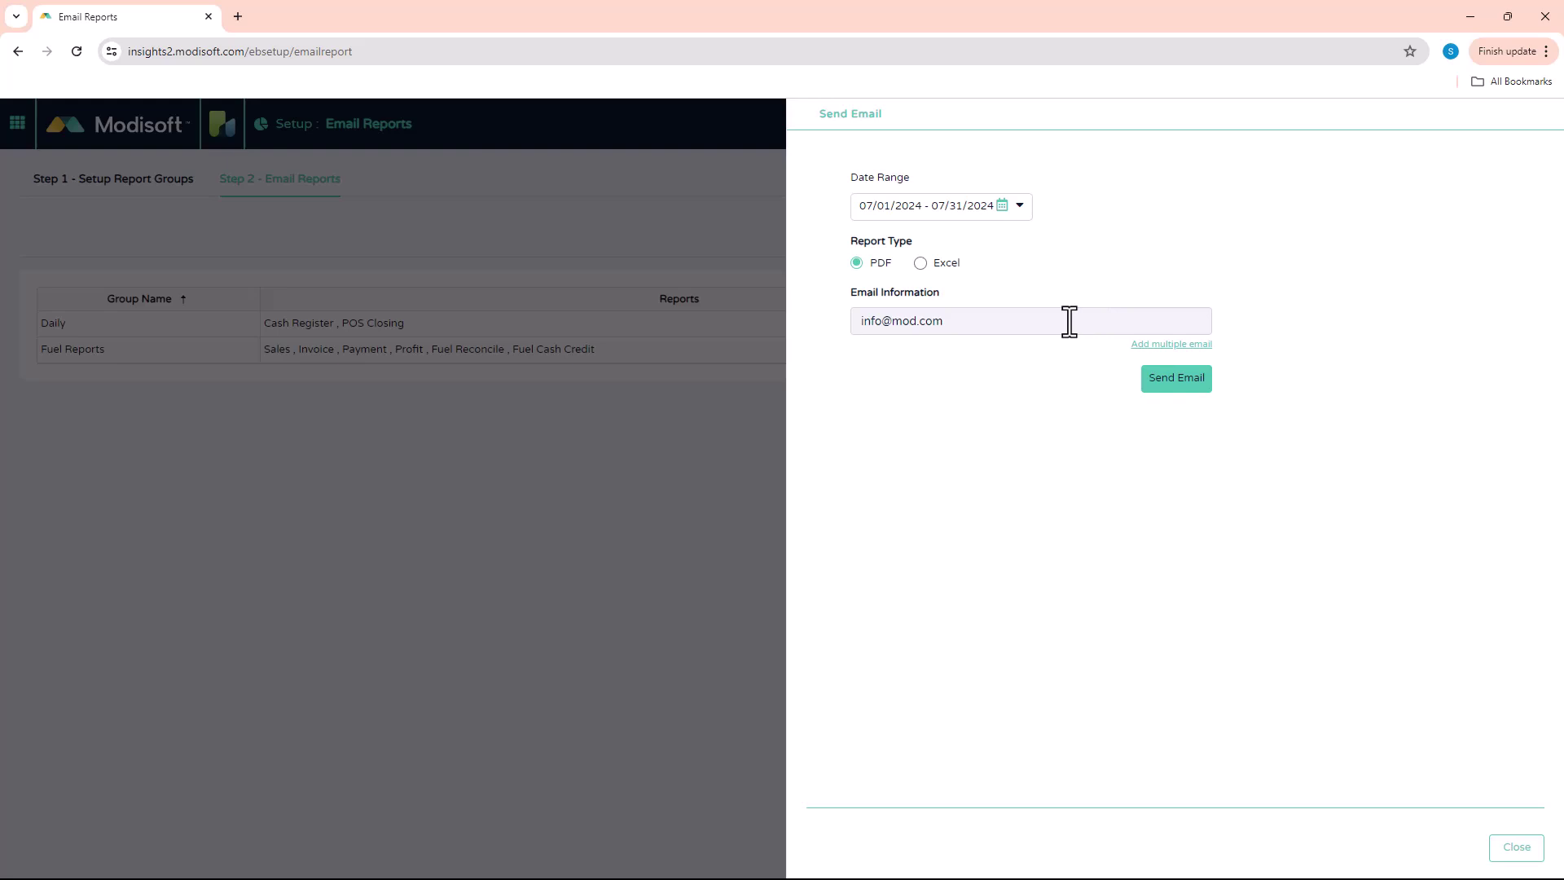
click(1175, 388)
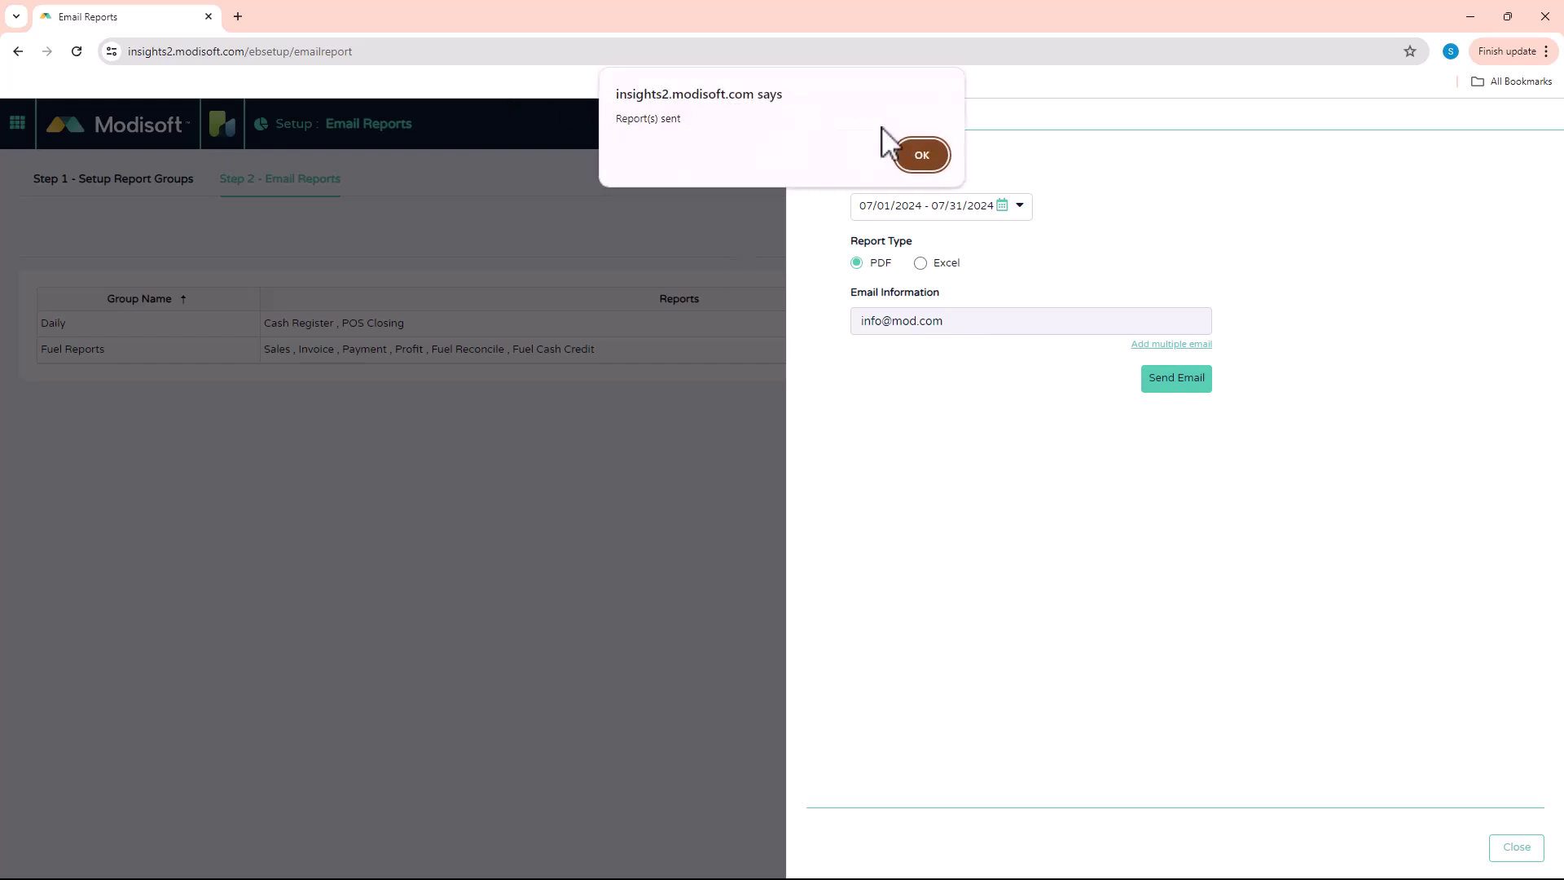
click(928, 155)
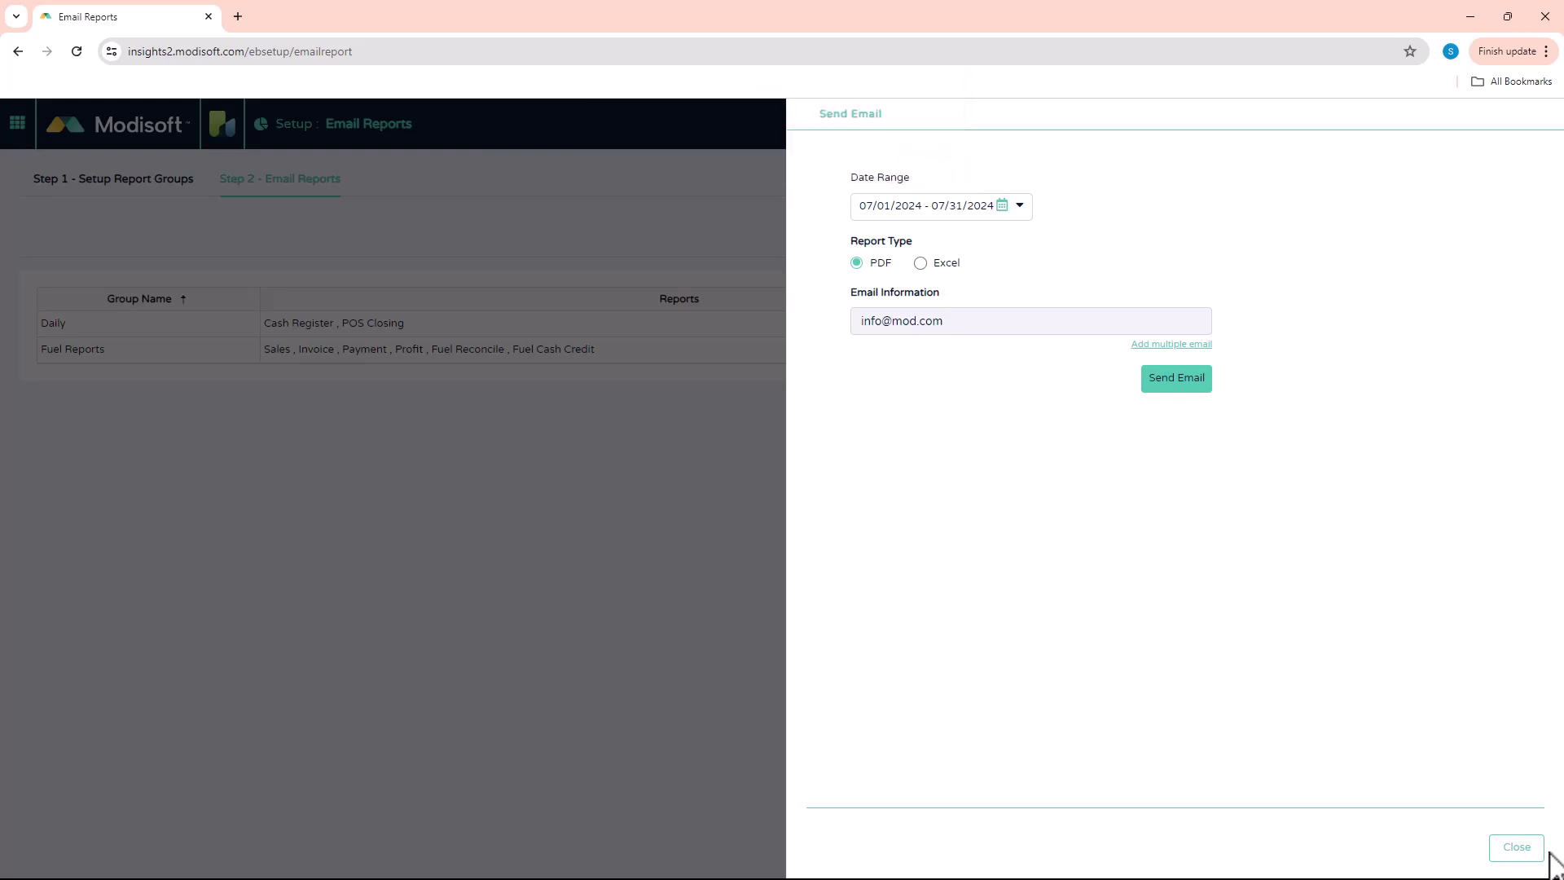
click(1520, 852)
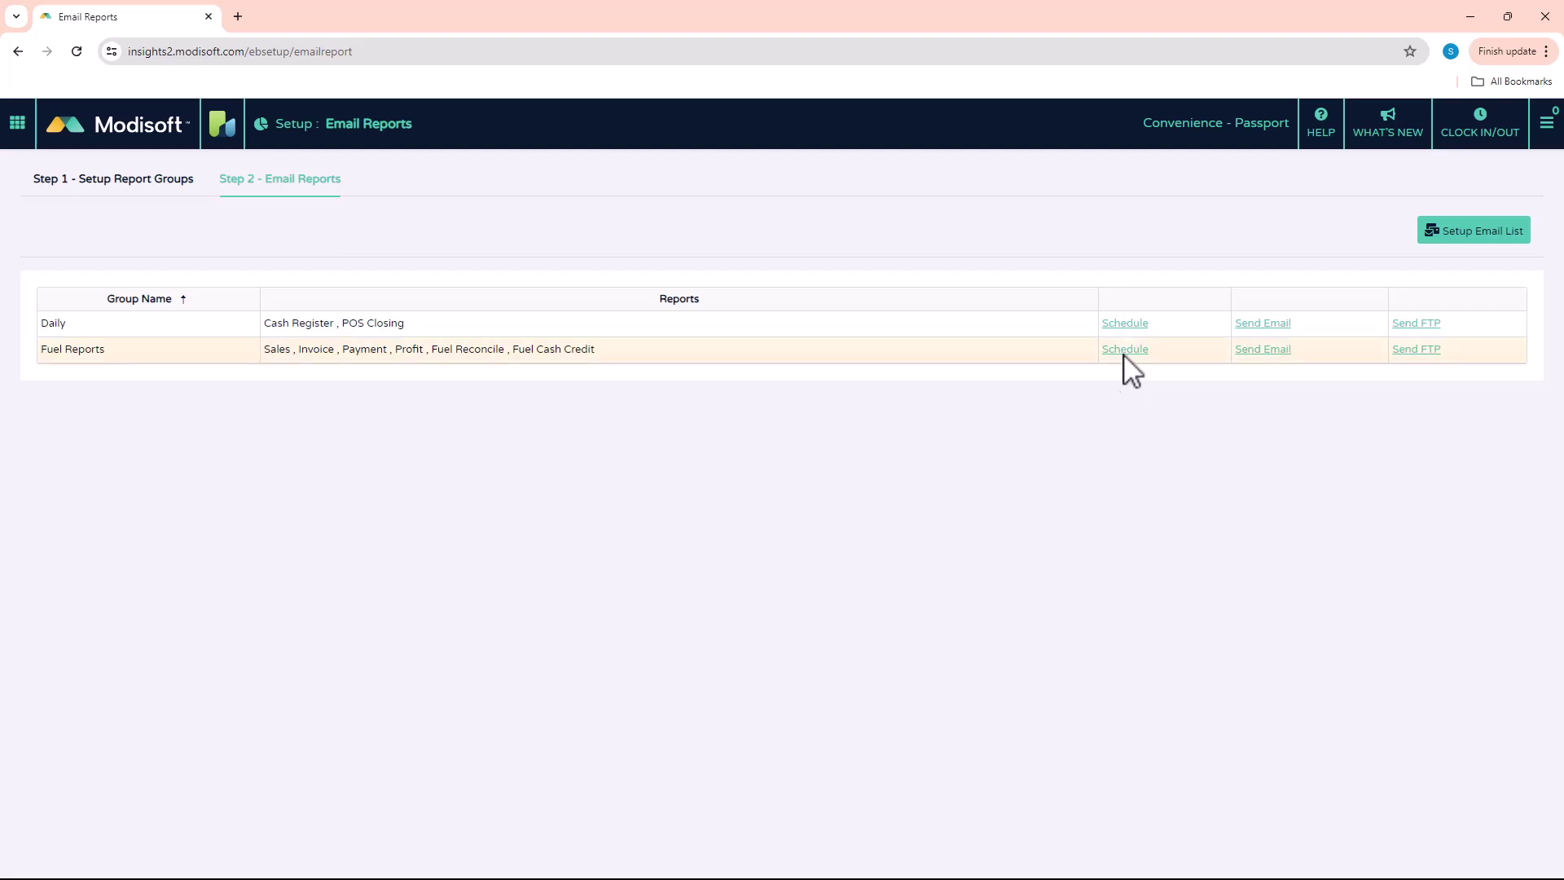
Open the Fuel Reports group's schedule and set its date range to Last Week, keeping the PDF format.
click(1124, 350)
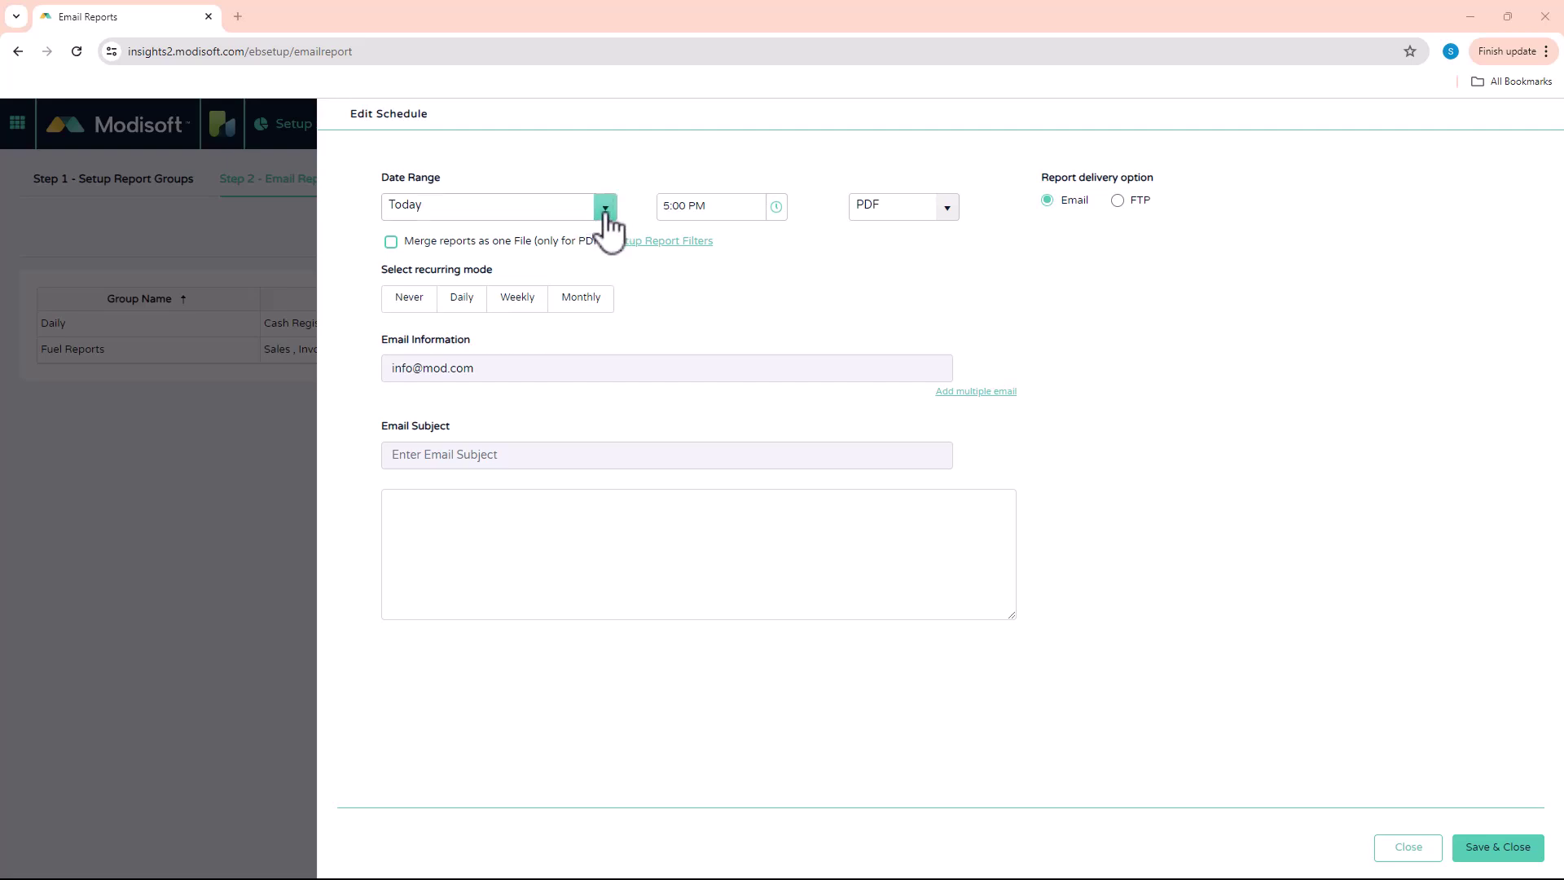
click(606, 210)
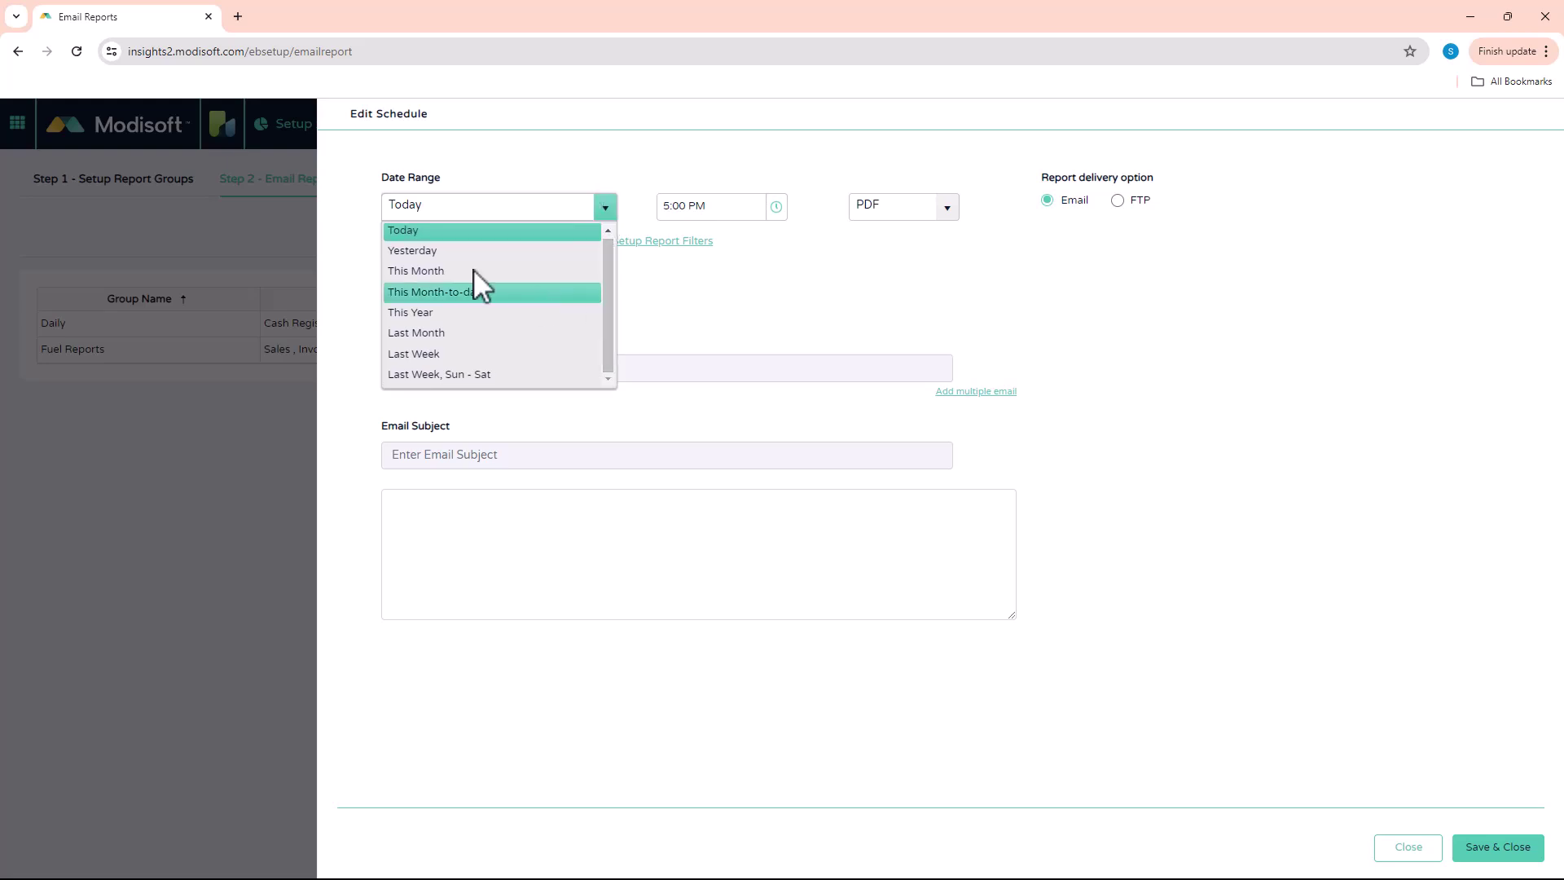
click(438, 353)
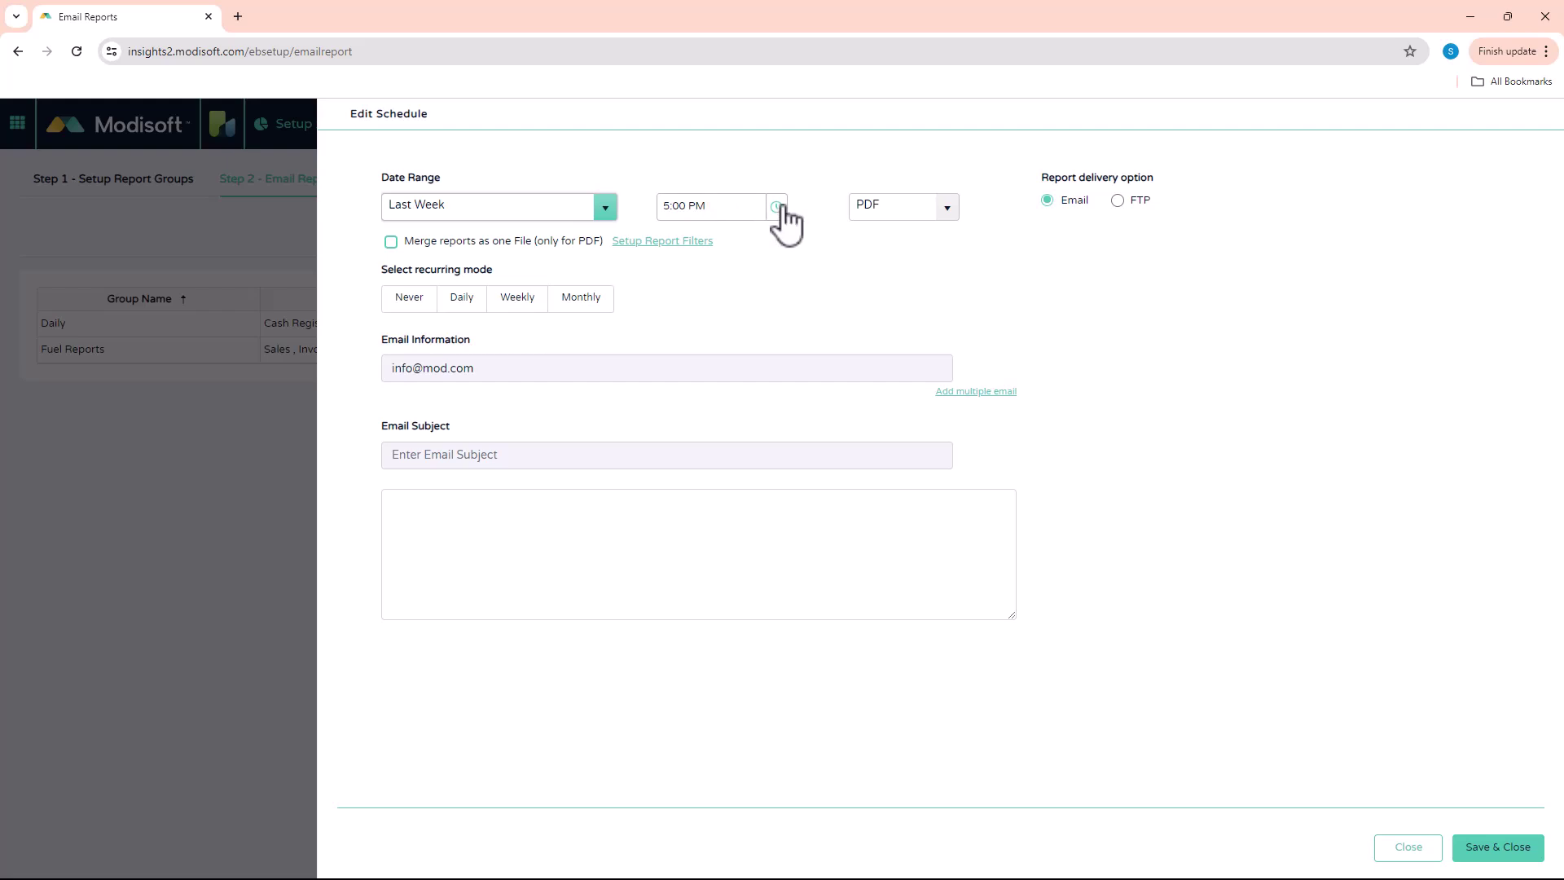
click(944, 214)
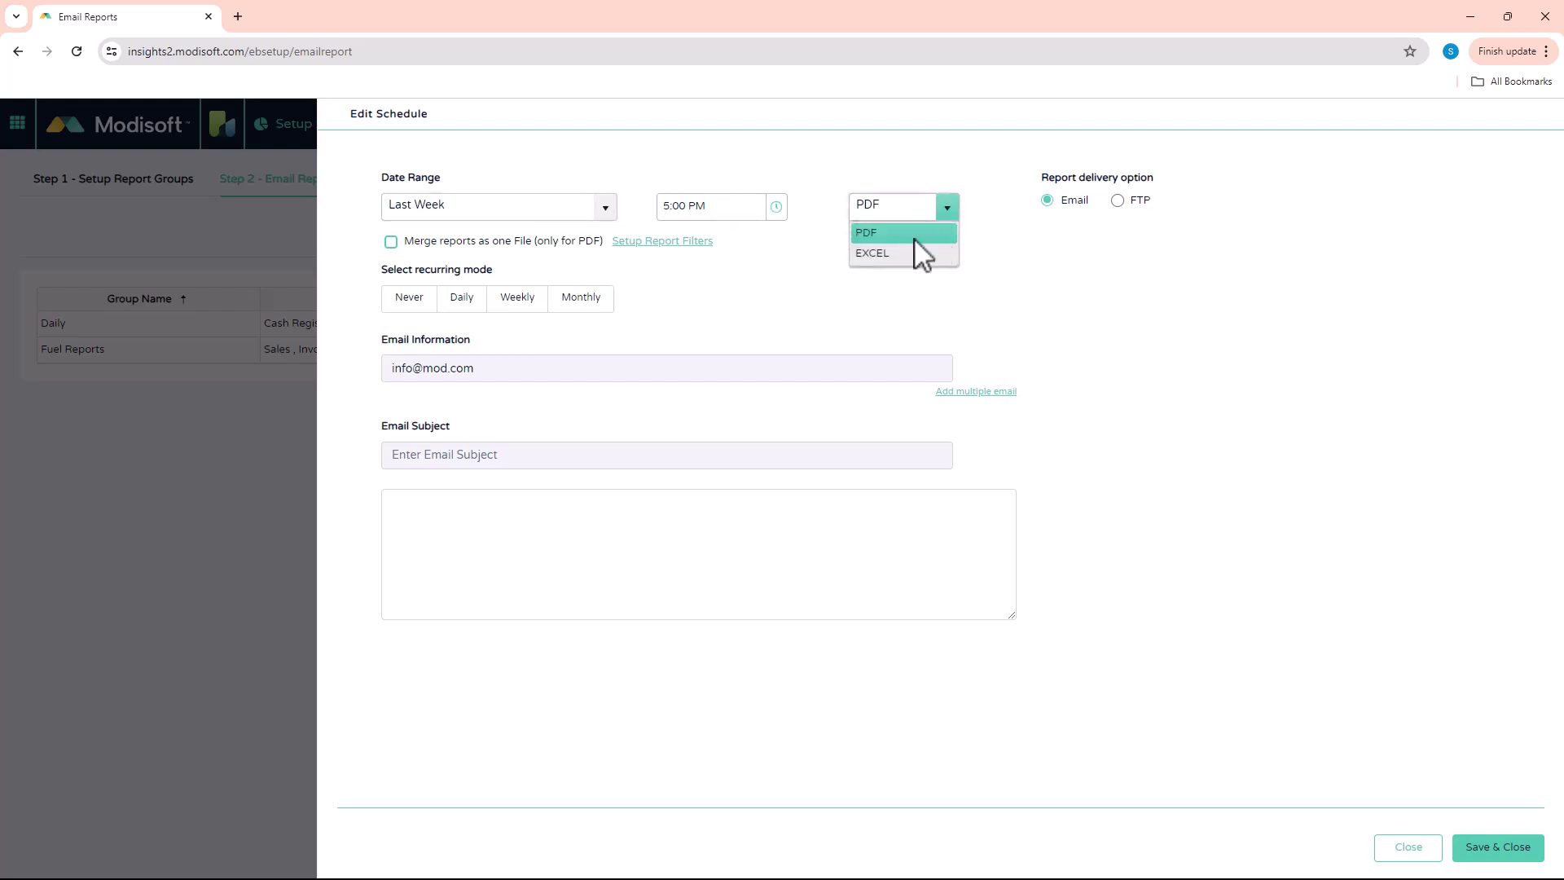
click(1124, 277)
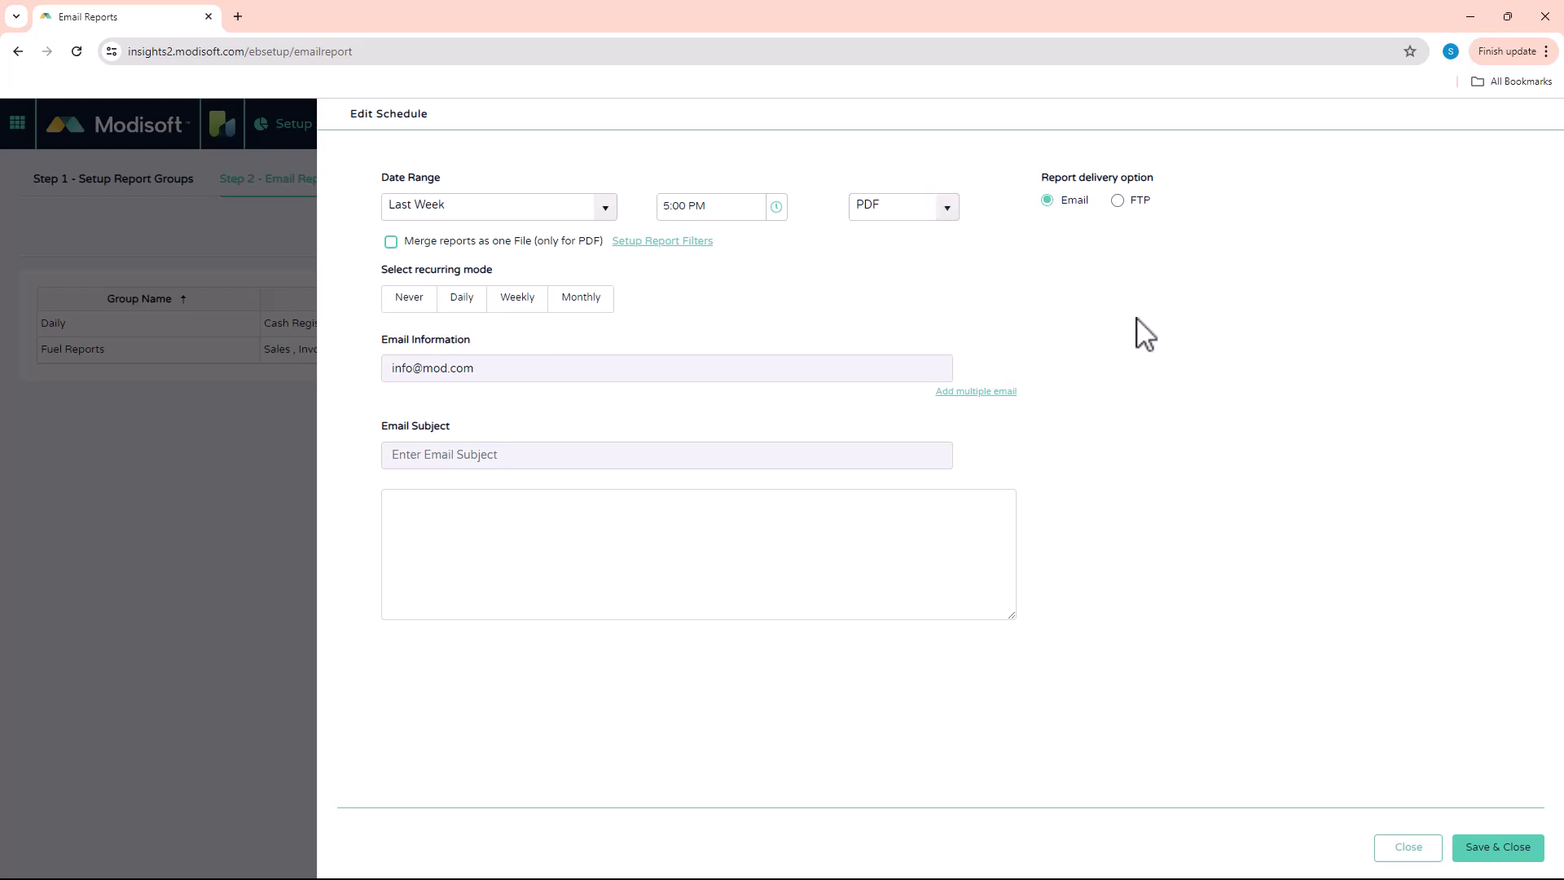
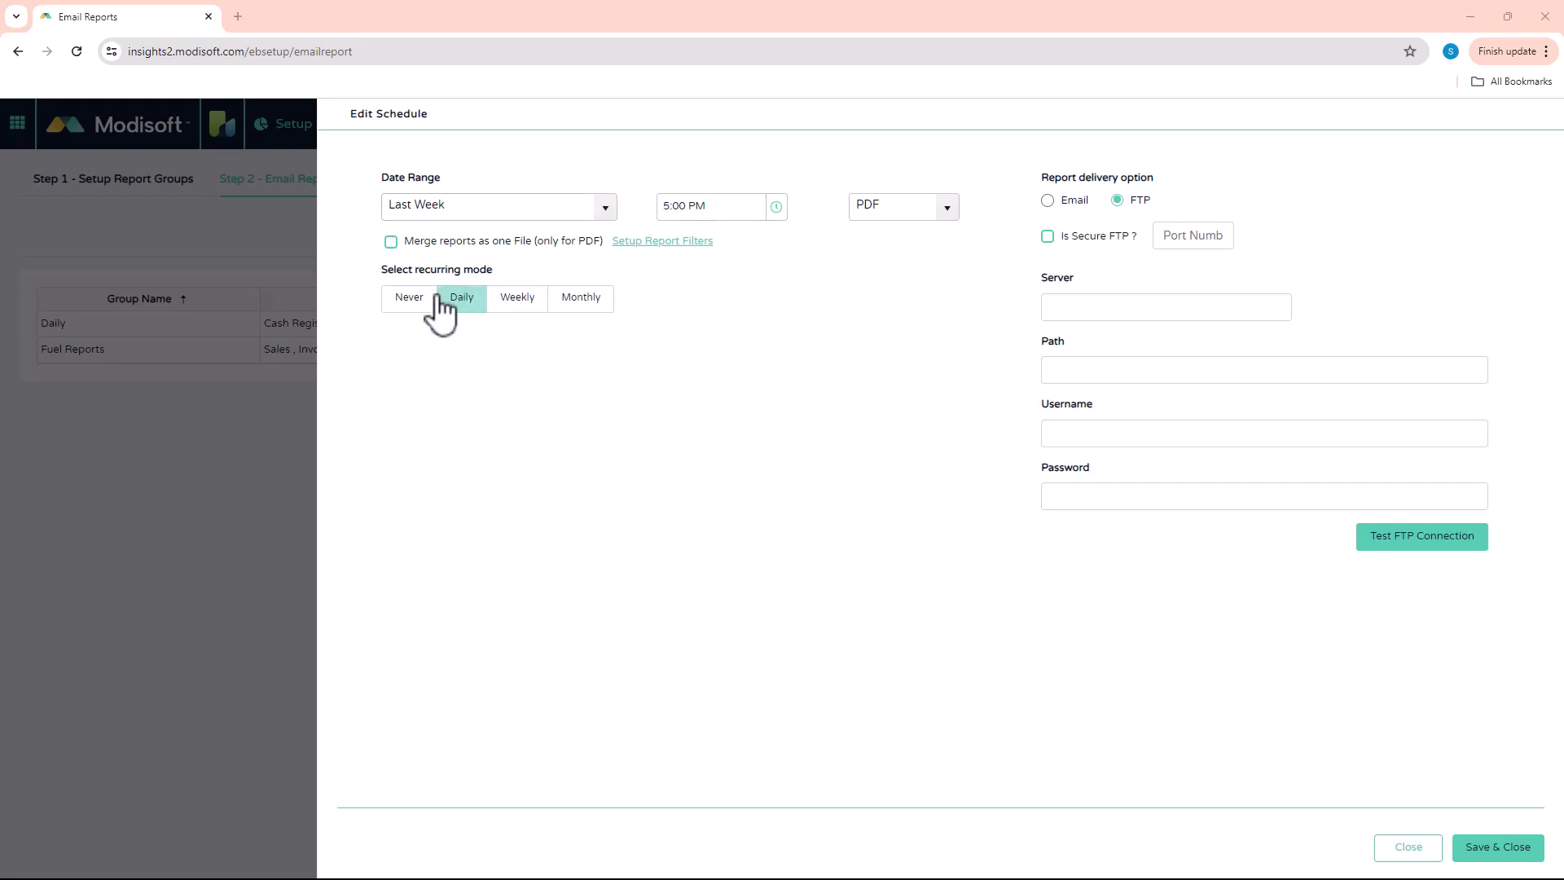
Set the schedule's recurring mode to Weekly, on Monday.
click(461, 303)
click(519, 303)
click(570, 305)
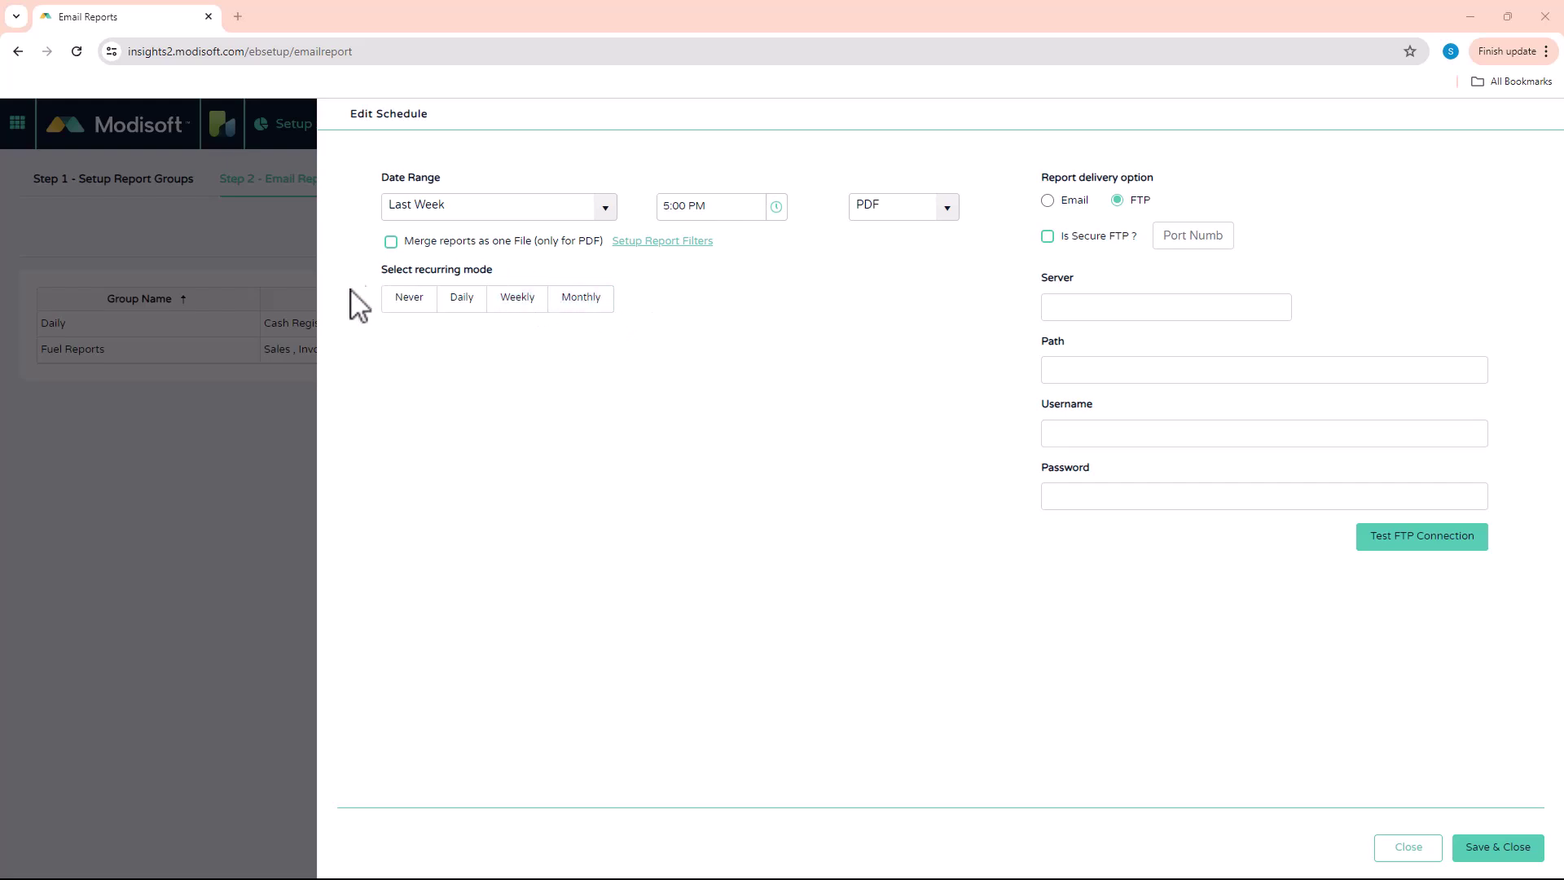
click(572, 303)
click(531, 303)
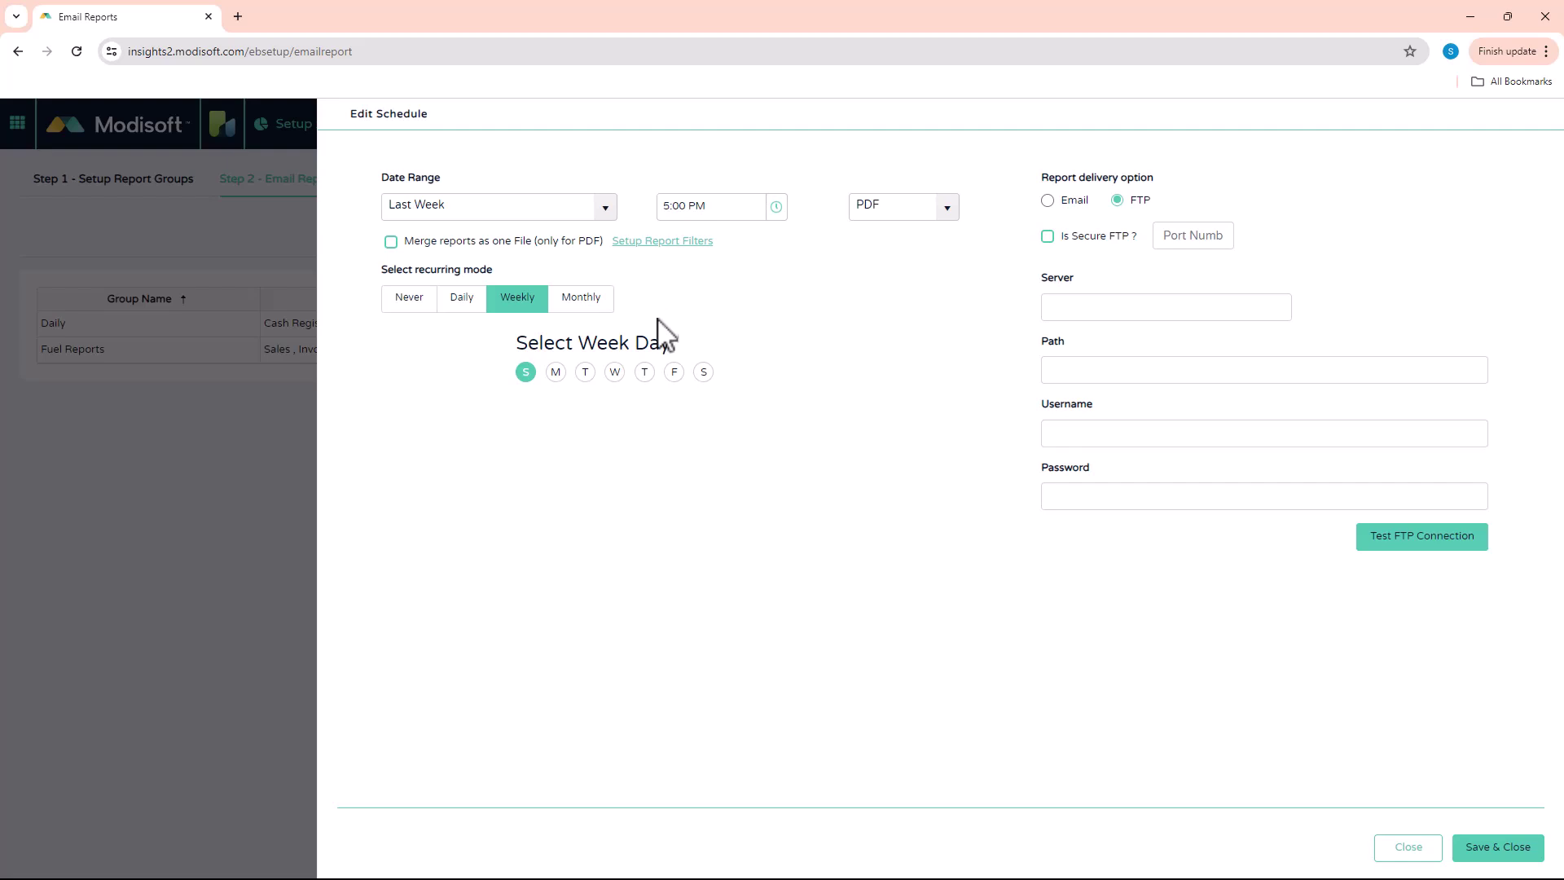
click(557, 374)
Set the report delivery option to Email and save the schedule with the subject and message left blank.
click(1047, 200)
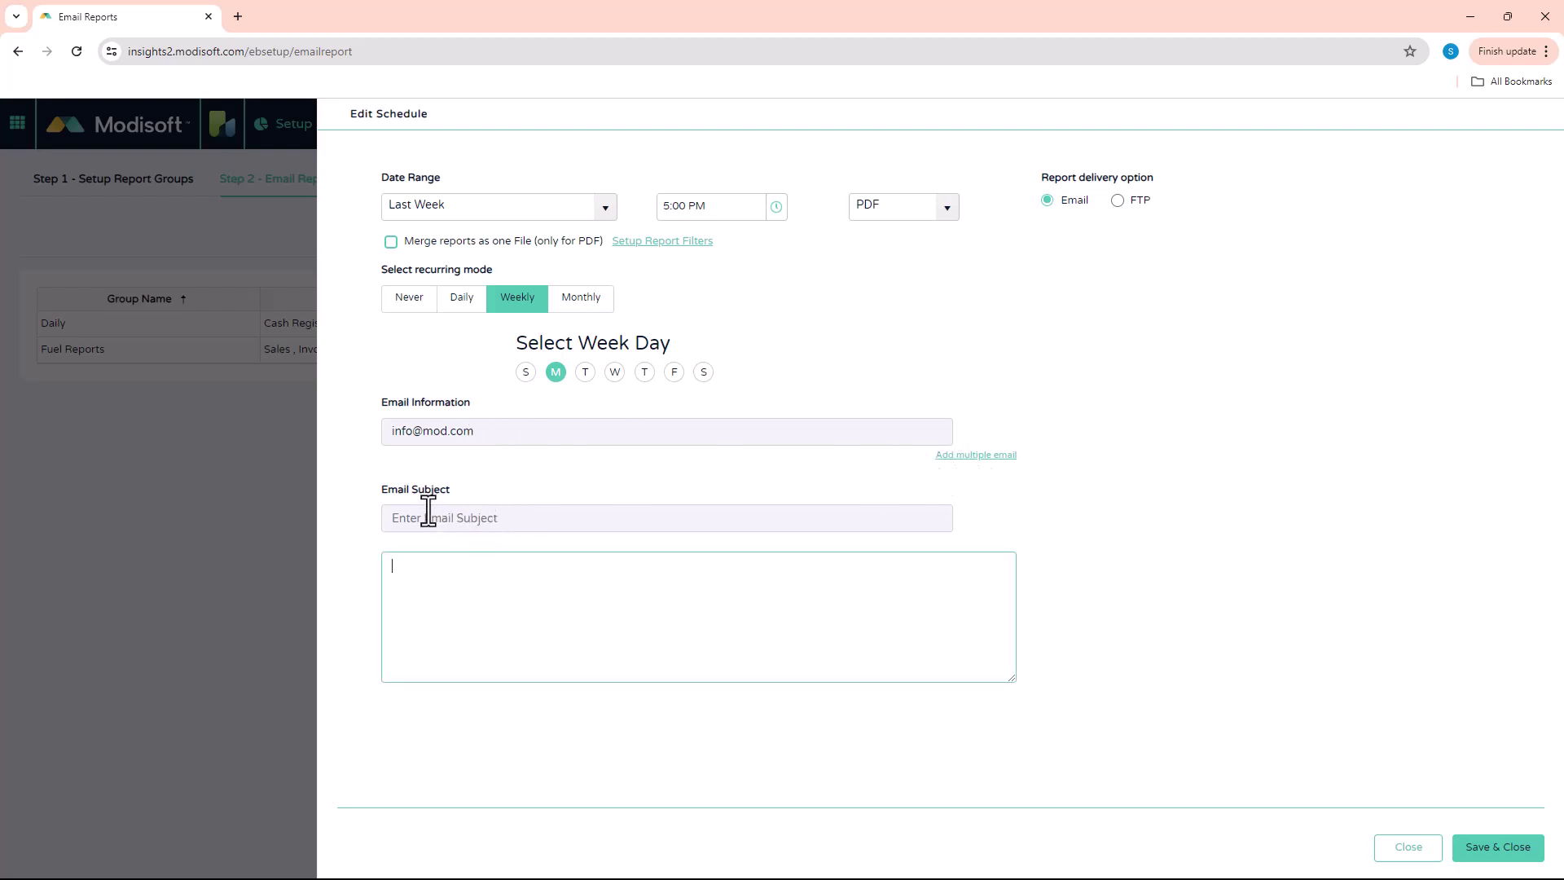
click(399, 518)
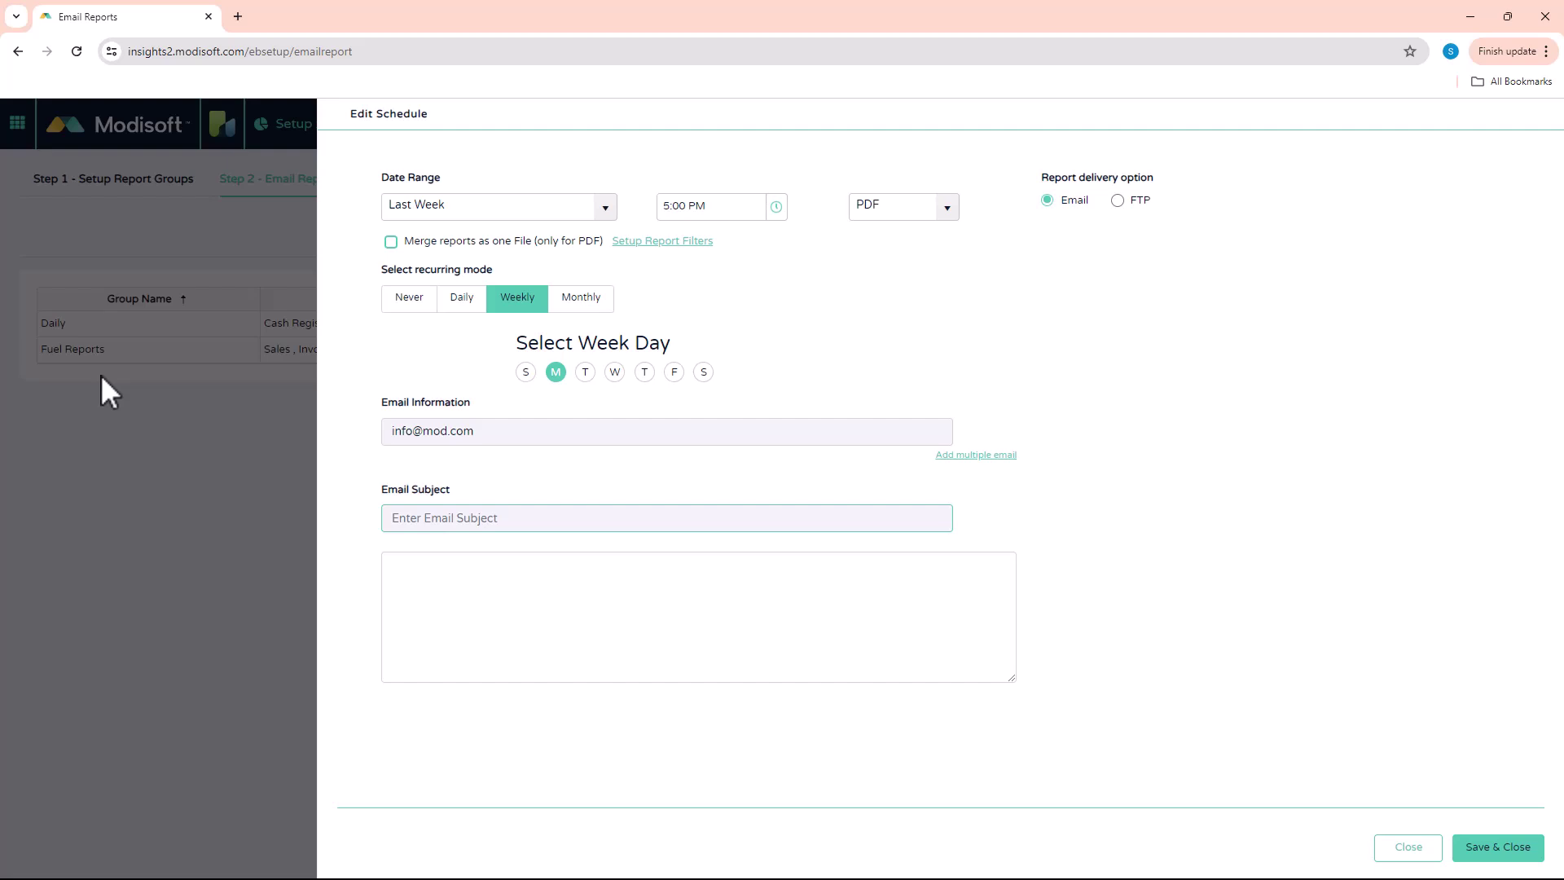
click(455, 583)
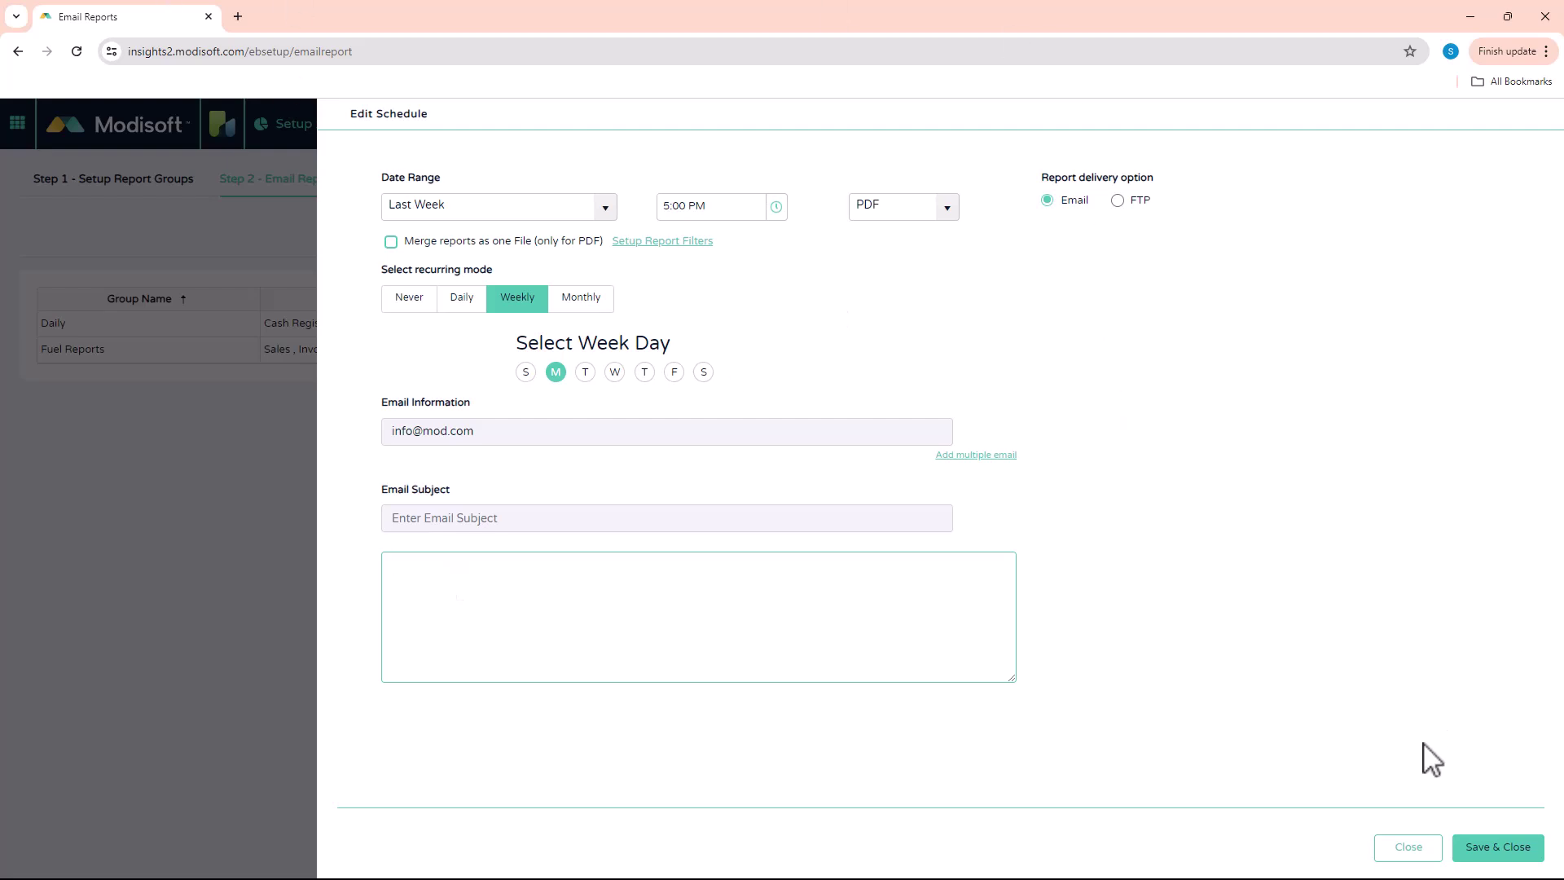
click(1476, 850)
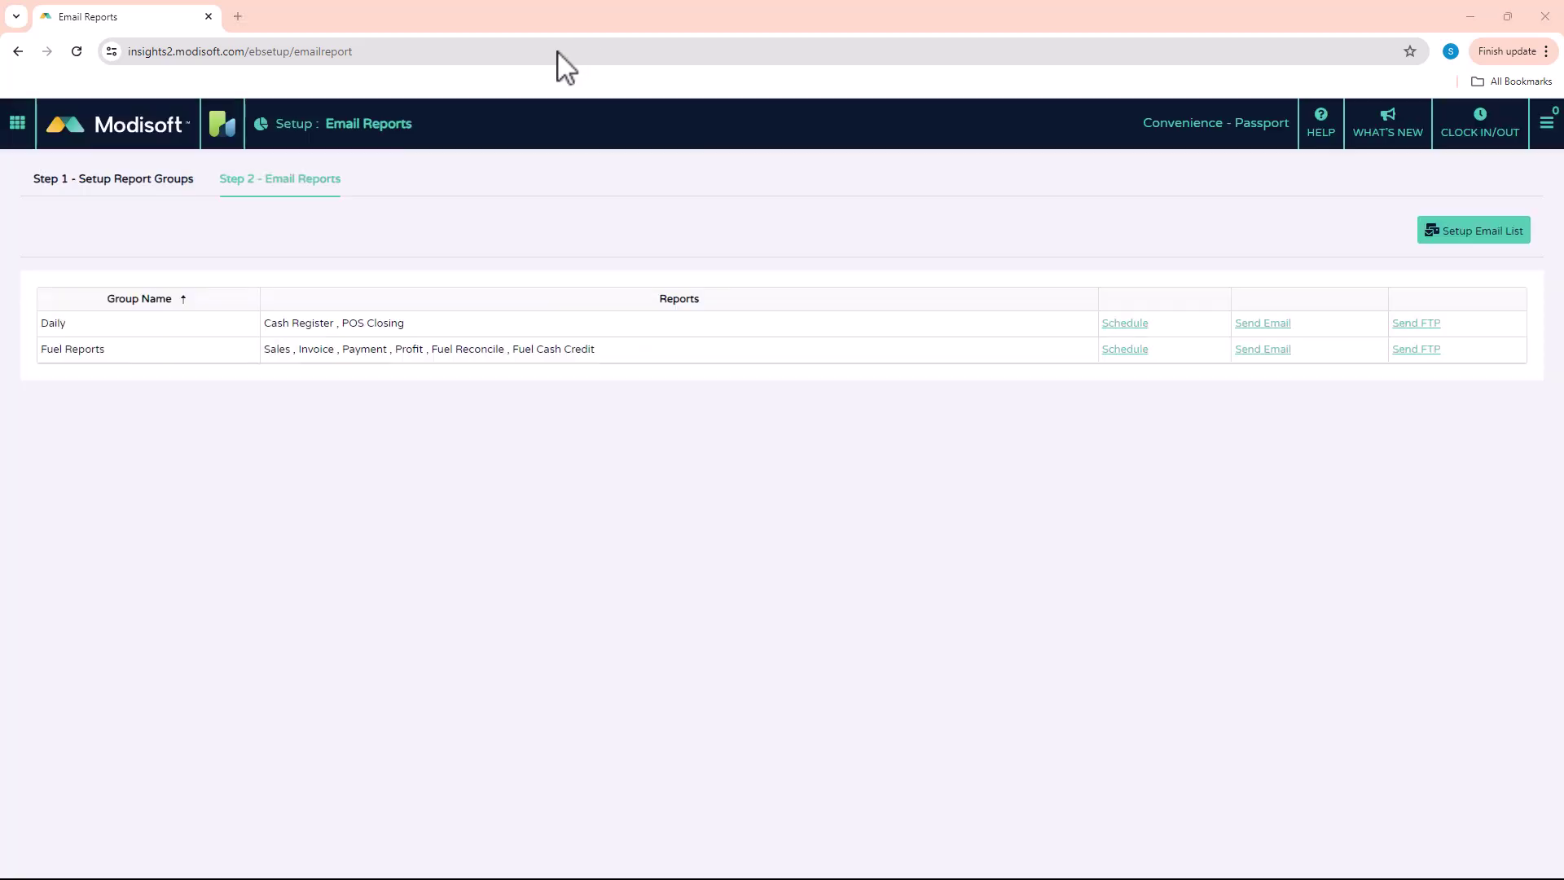